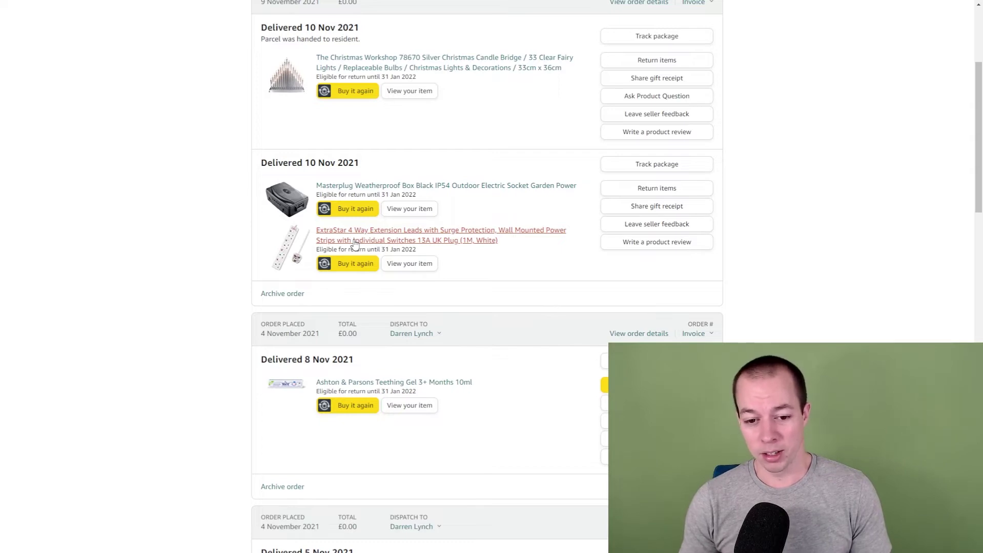
# Step: Review the products in the past three months' order history and check which other order periods can be chosen
pyautogui.scroll(-5, 581, 347)
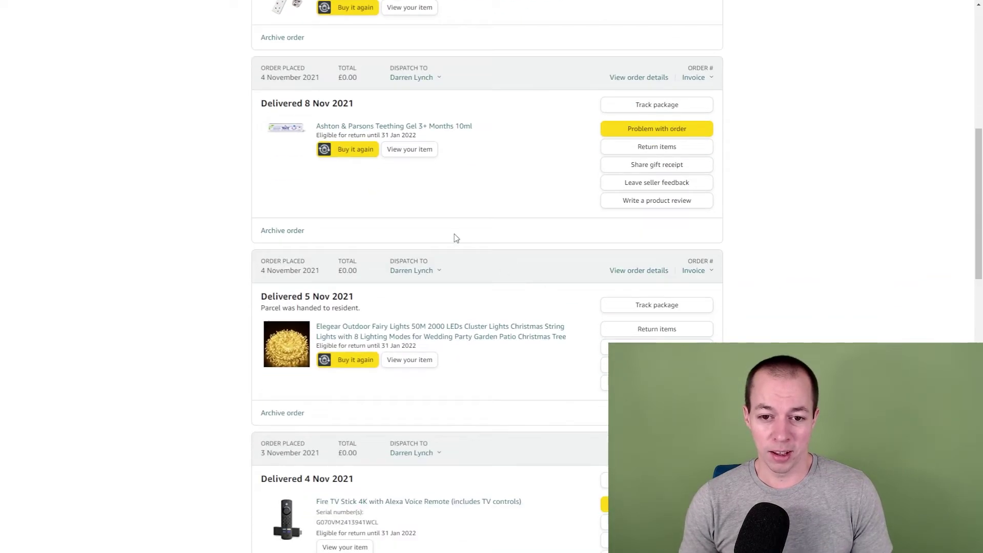
pyautogui.scroll(-2, 458, 239)
pyautogui.scroll(-2, 417, 133)
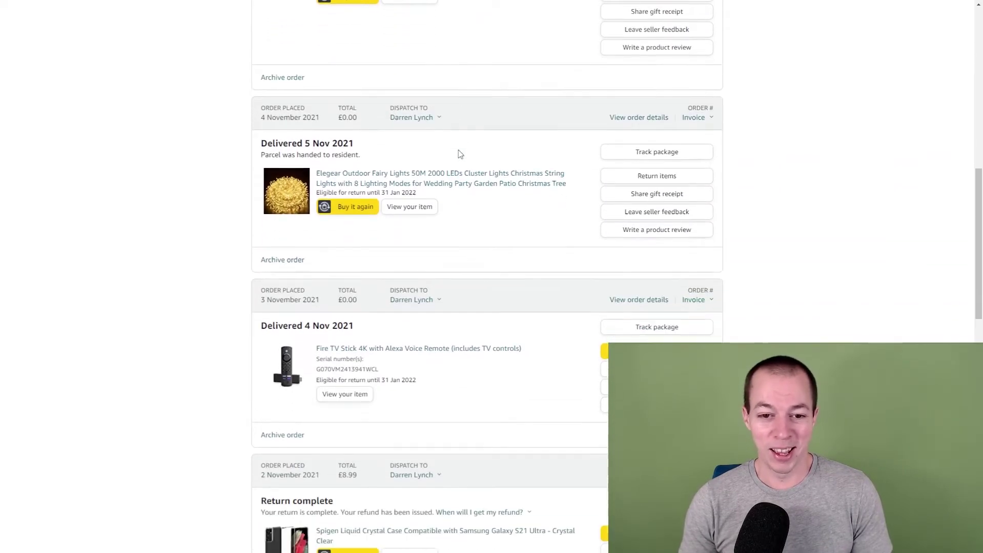
pyautogui.scroll(-7, 416, 133)
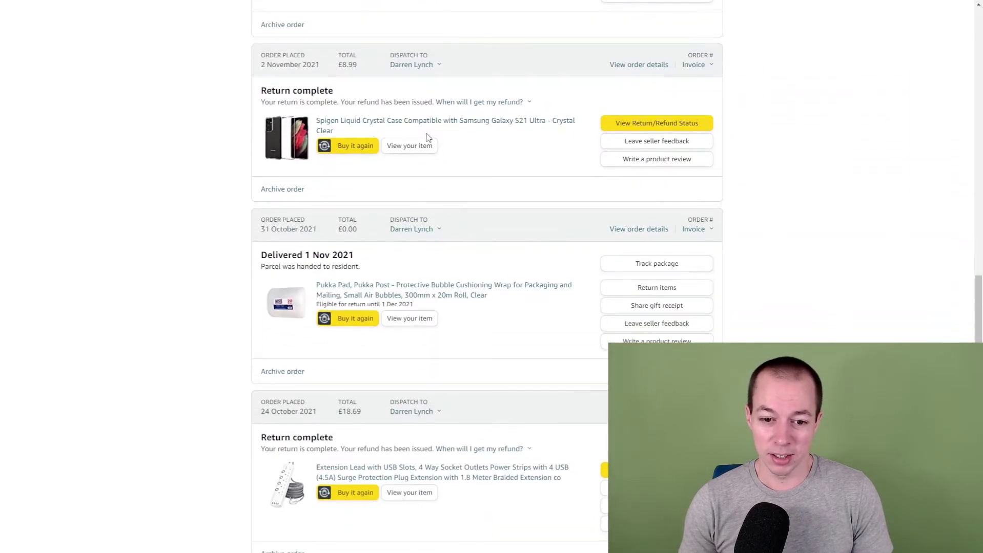
pyautogui.scroll(-3, 423, 125)
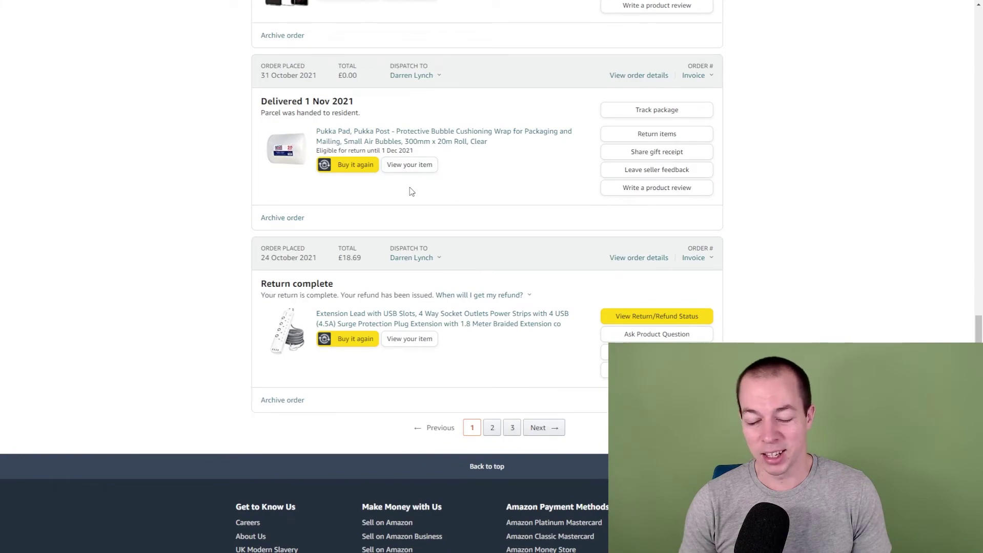
pyautogui.scroll(15, 844, 303)
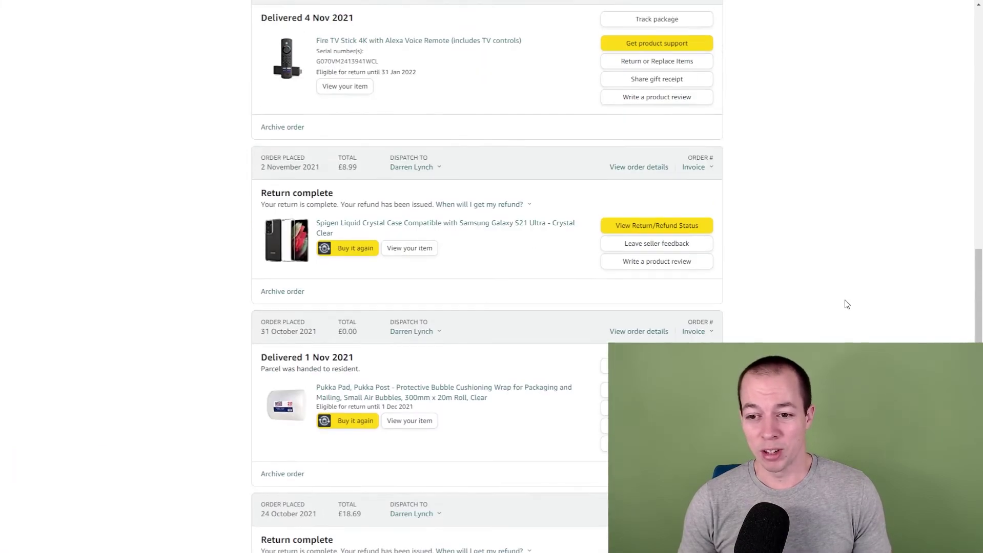
pyautogui.scroll(5, 844, 308)
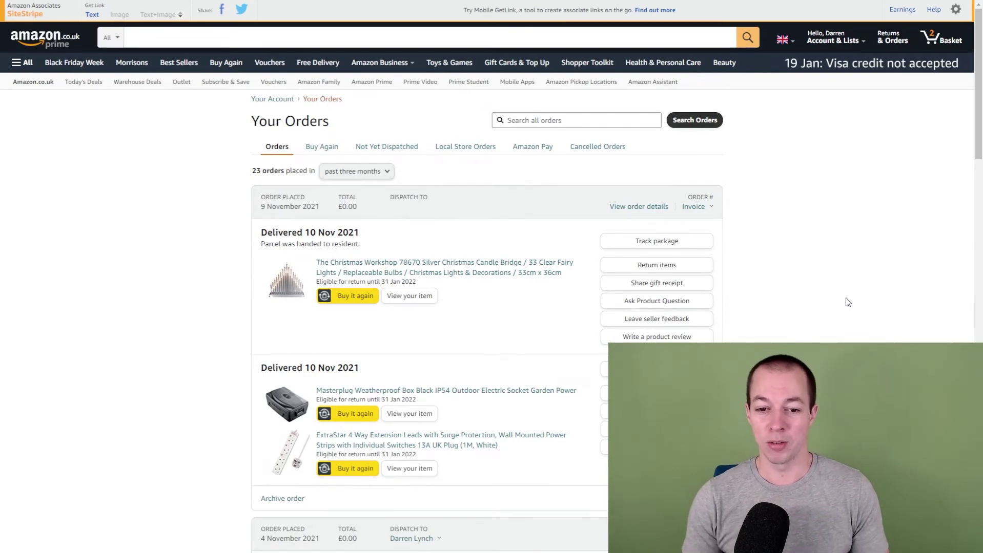
pyautogui.click(383, 171)
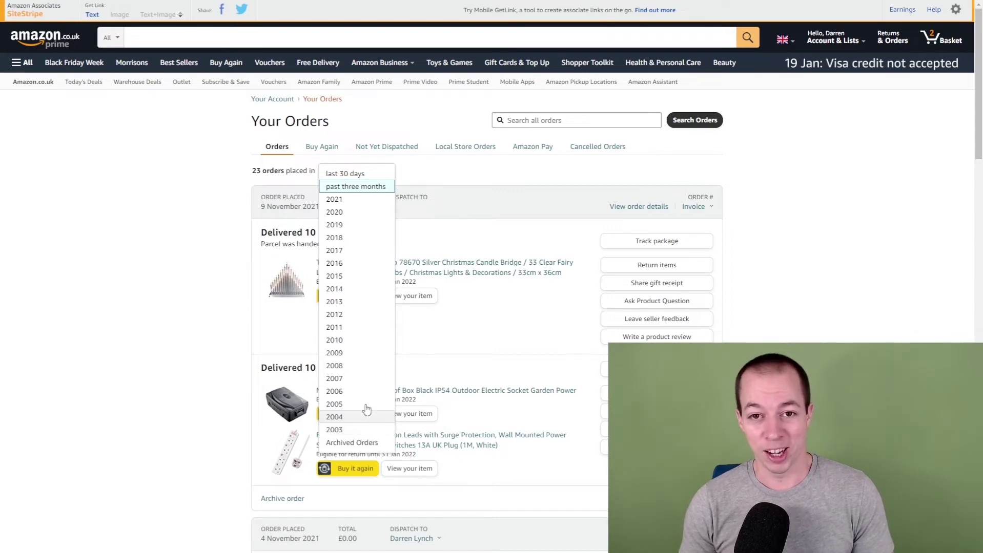
pyautogui.click(109, 286)
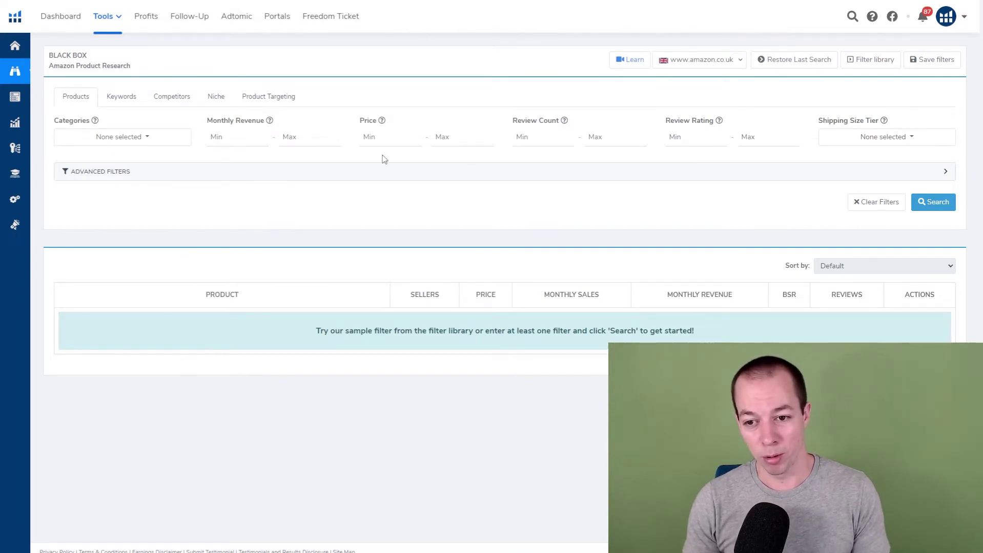
# Step: Set up a keyword search with the advanced filters expanded and a minimum search volume of 200
pyautogui.click(363, 177)
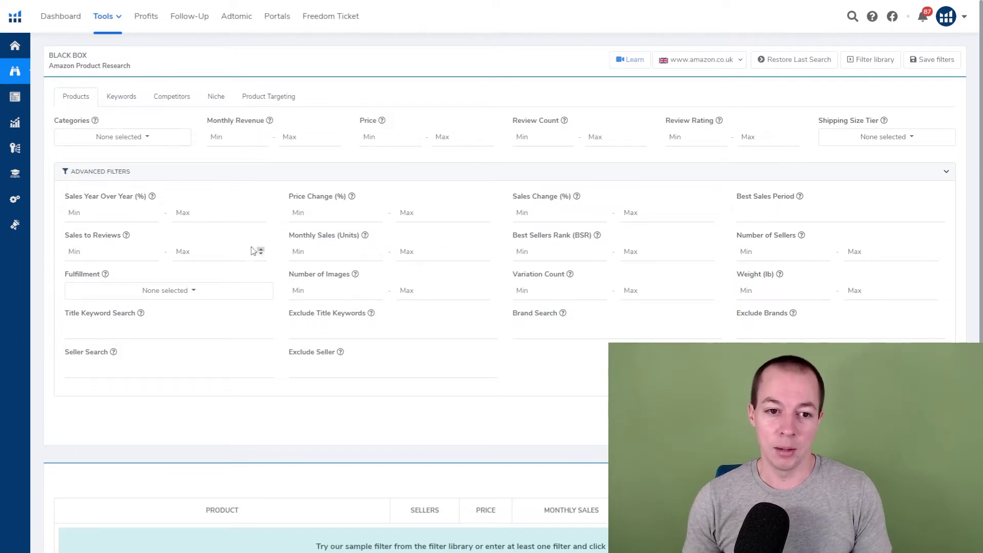
pyautogui.click(122, 97)
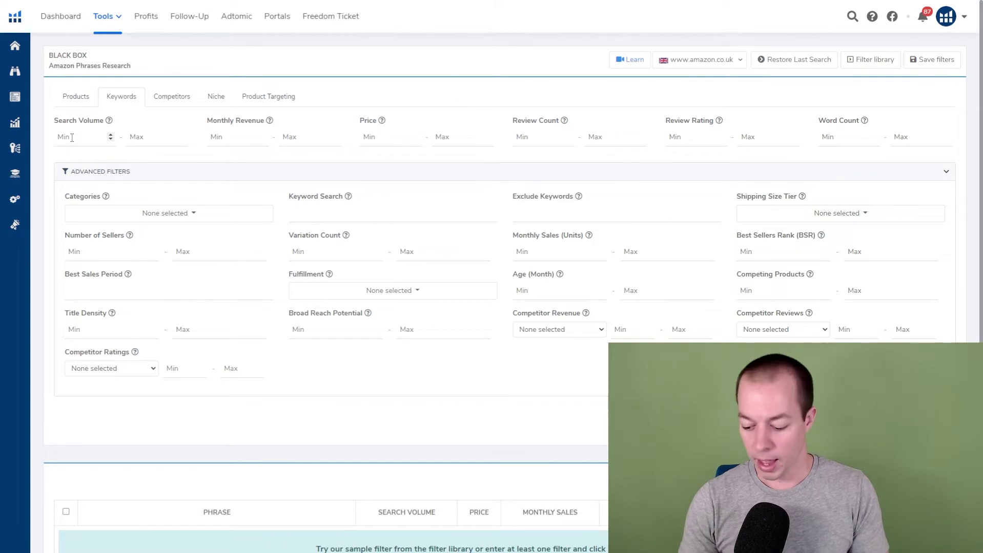
pyautogui.write('200')
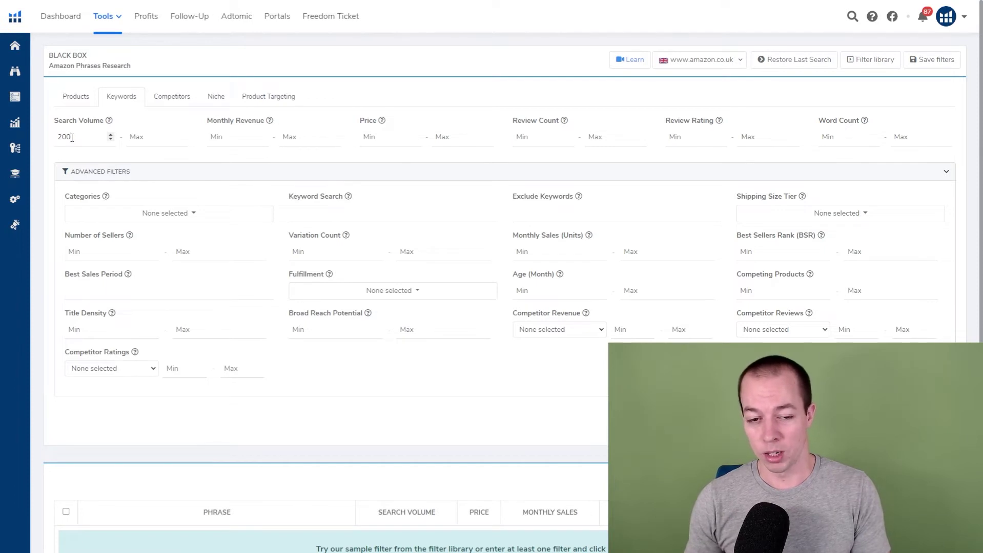
# Step: Limit the monthly revenue filter to a range of 2500 to 10000
pyautogui.click(225, 137)
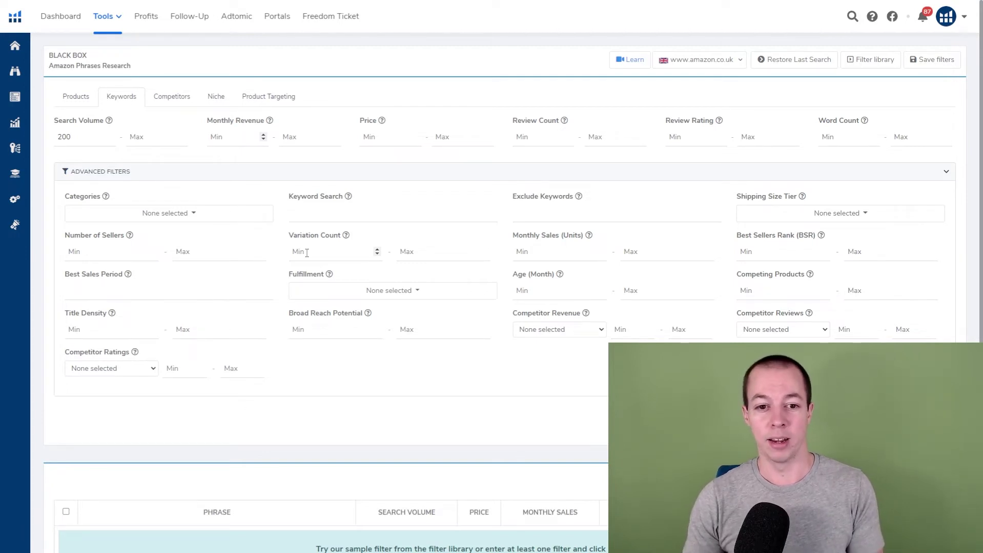
pyautogui.write('2500')
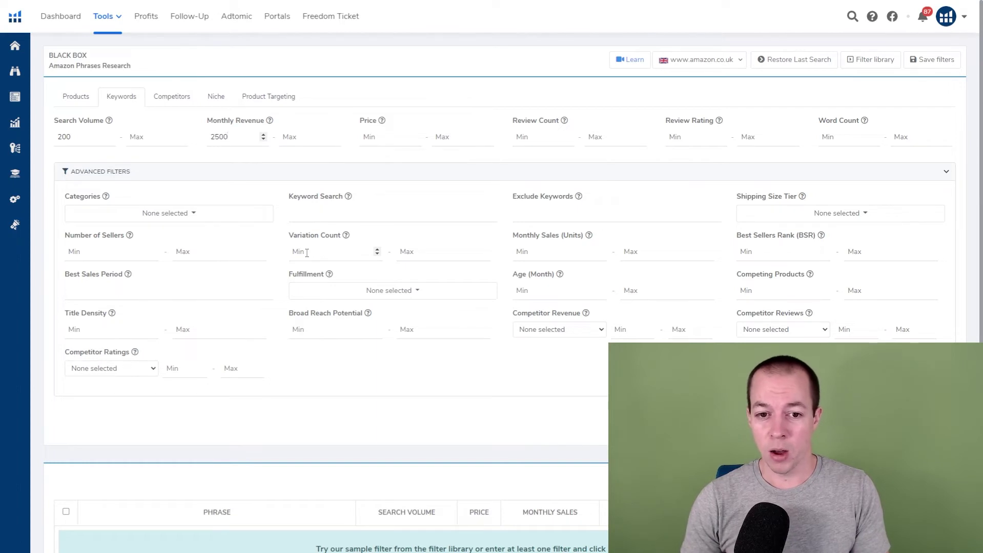
pyautogui.press('Tab')
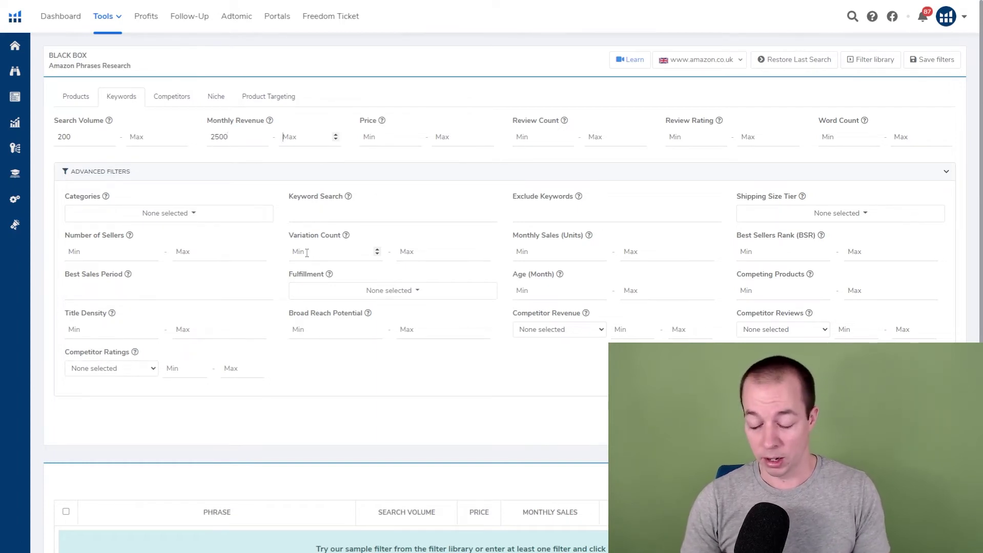
pyautogui.write('10')
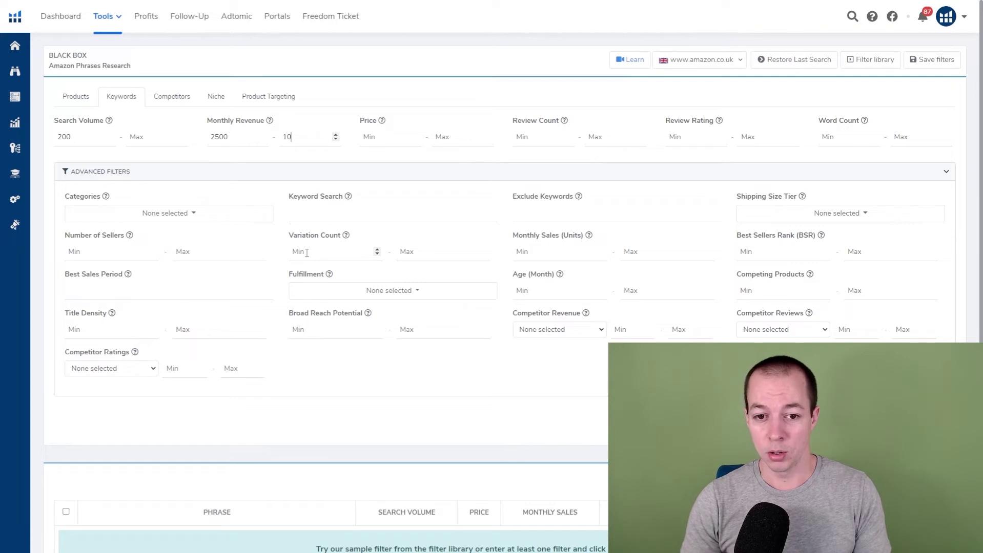
pyautogui.write('000')
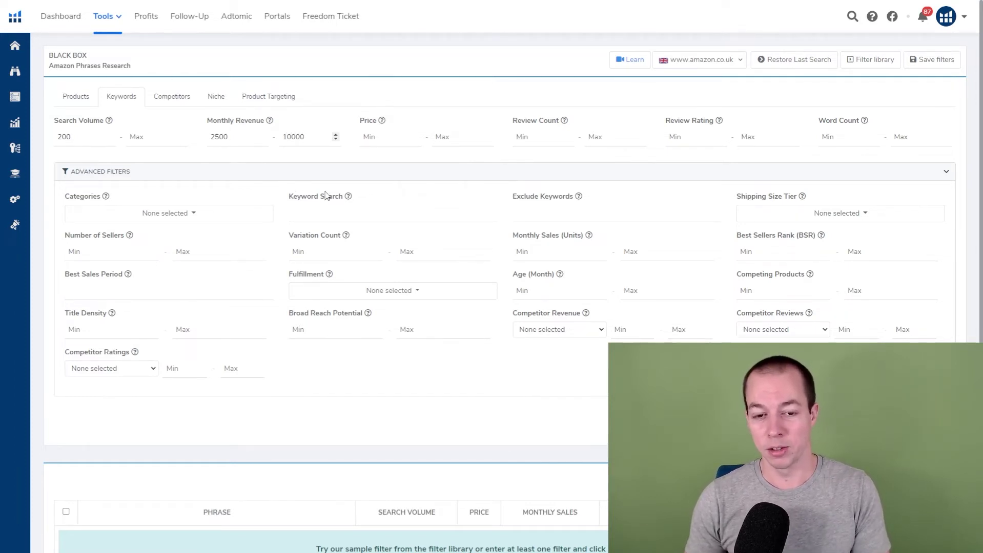
# Step: Set the minimum price to 20 and the minimum word count to 2
pyautogui.click(381, 137)
pyautogui.write('20')
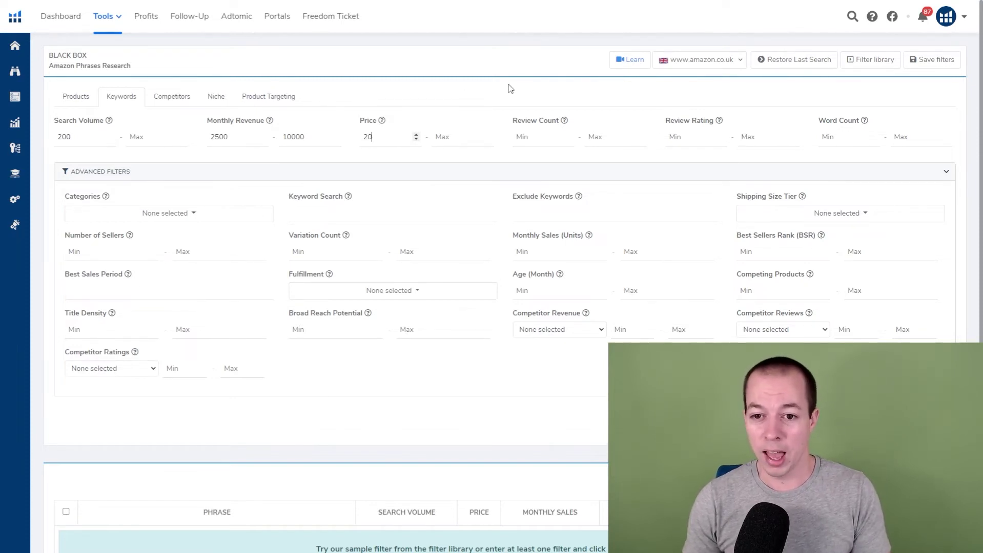
pyautogui.click(532, 138)
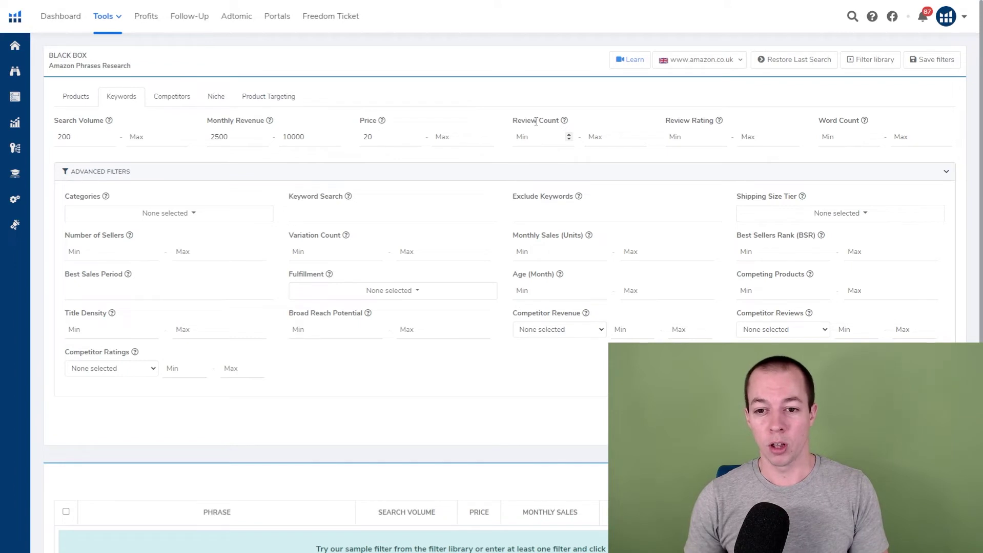
pyautogui.click(838, 139)
pyautogui.write('2')
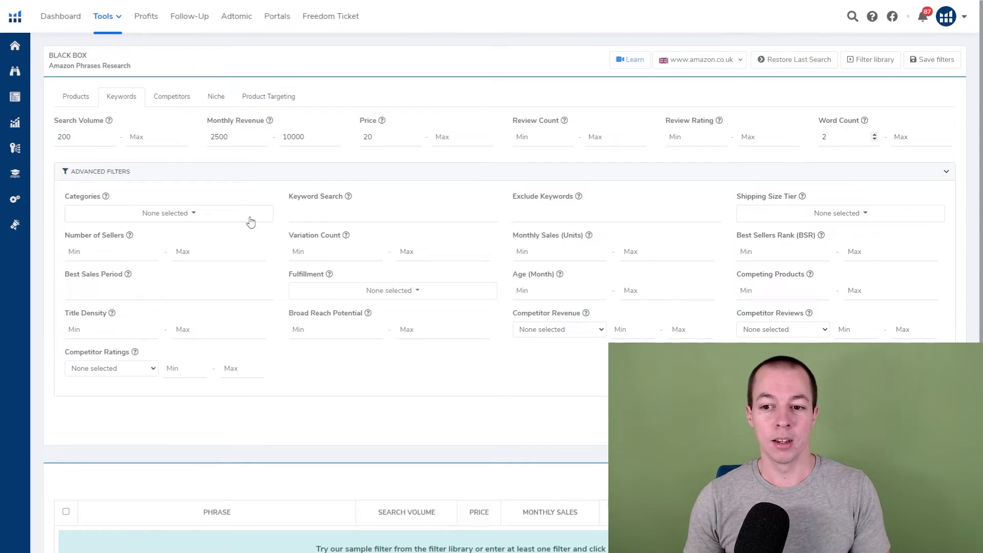
# Step: Include the Automotive, Baby Products and Garden & Outdoors categories in the keyword search
pyautogui.scroll(-1, 250, 220)
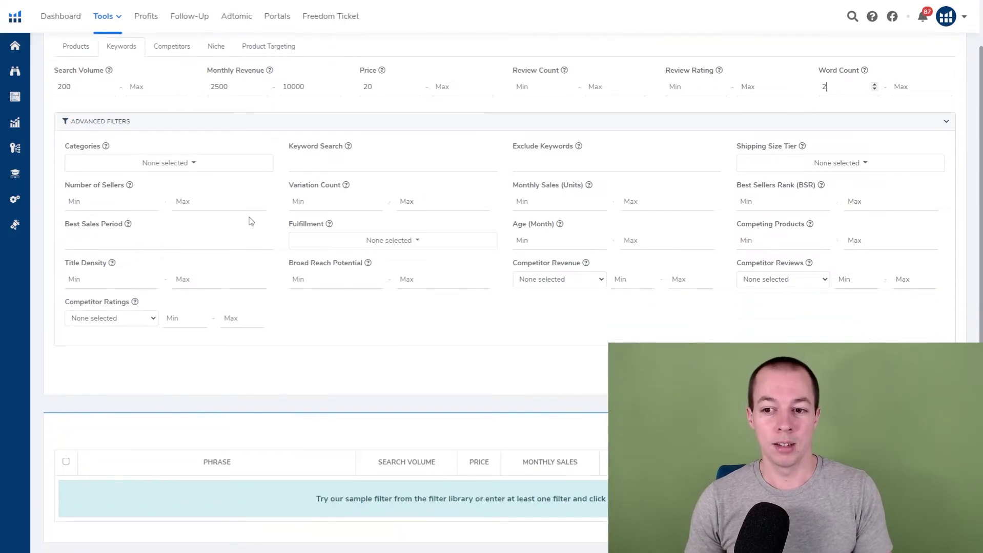
pyautogui.click(187, 167)
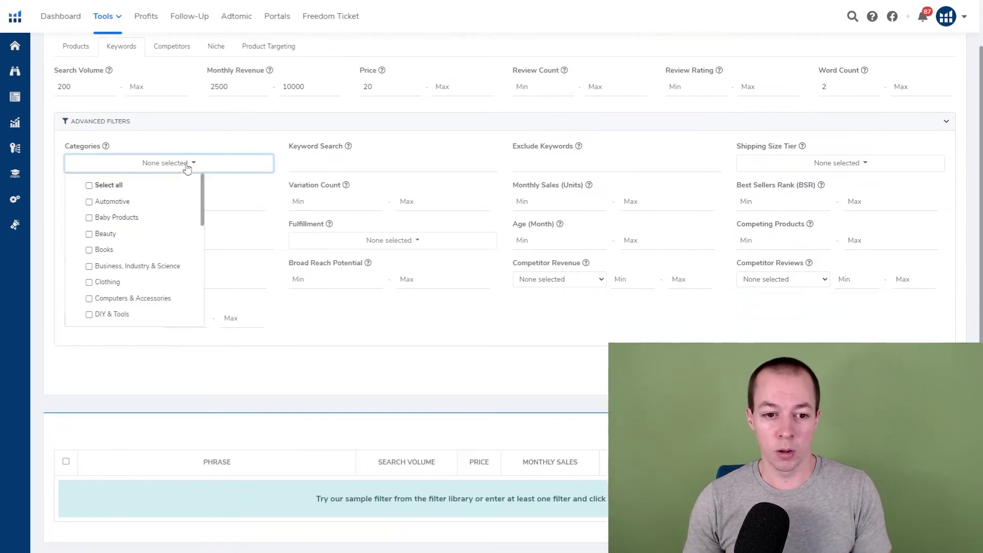
pyautogui.click(87, 203)
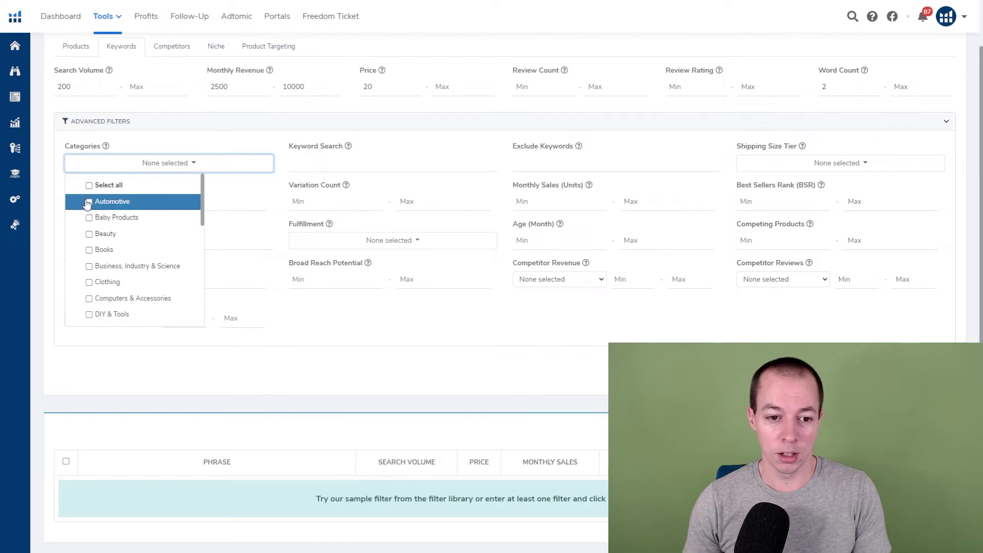
pyautogui.click(88, 219)
pyautogui.scroll(-1, 99, 236)
pyautogui.scroll(-3, 98, 236)
pyautogui.click(89, 244)
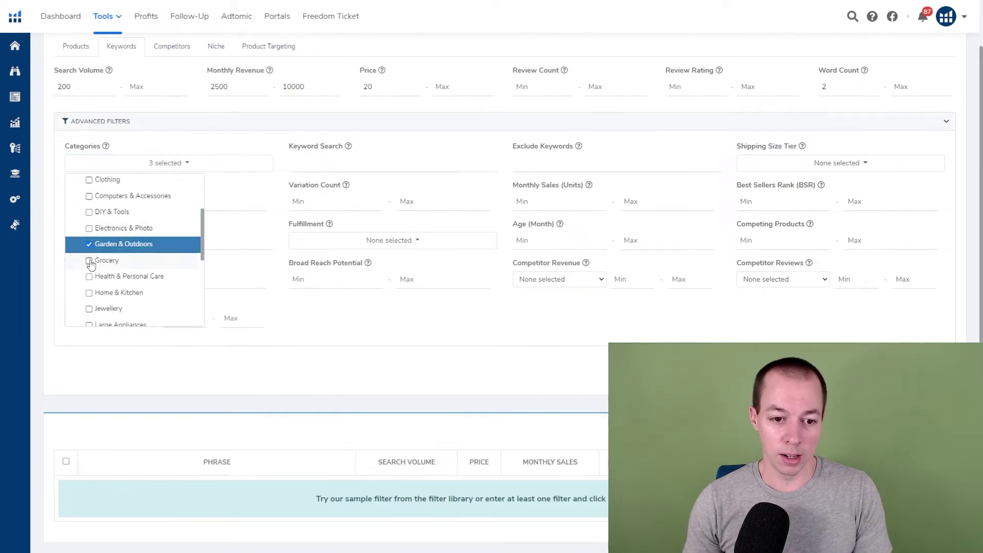
# Step: Add Home & Kitchen, Pet Supplies, Stationery & Office Supplies and Sports & Outdoors to the category filter
pyautogui.scroll(-1, 91, 263)
pyautogui.click(89, 242)
pyautogui.scroll(-1, 90, 246)
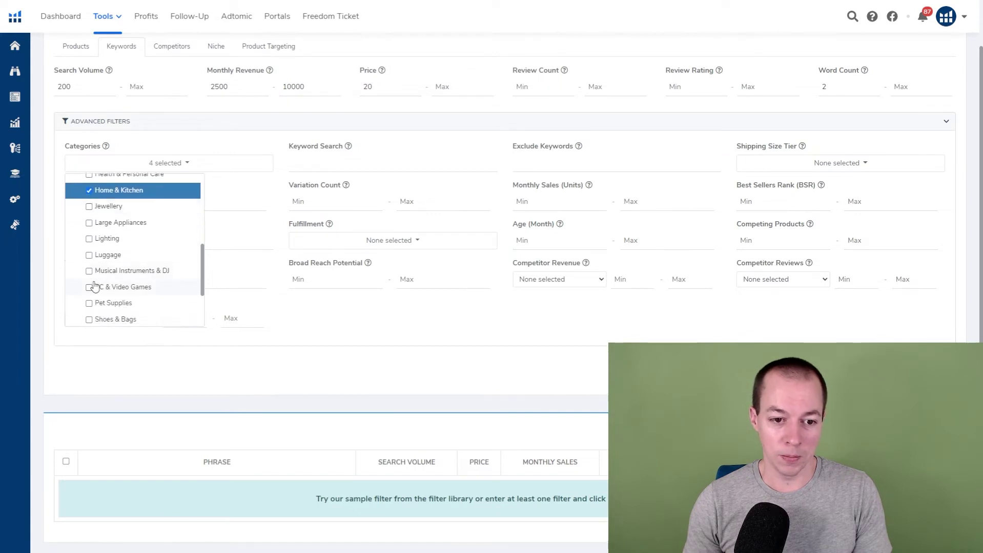
pyautogui.scroll(-3, 94, 286)
pyautogui.click(89, 218)
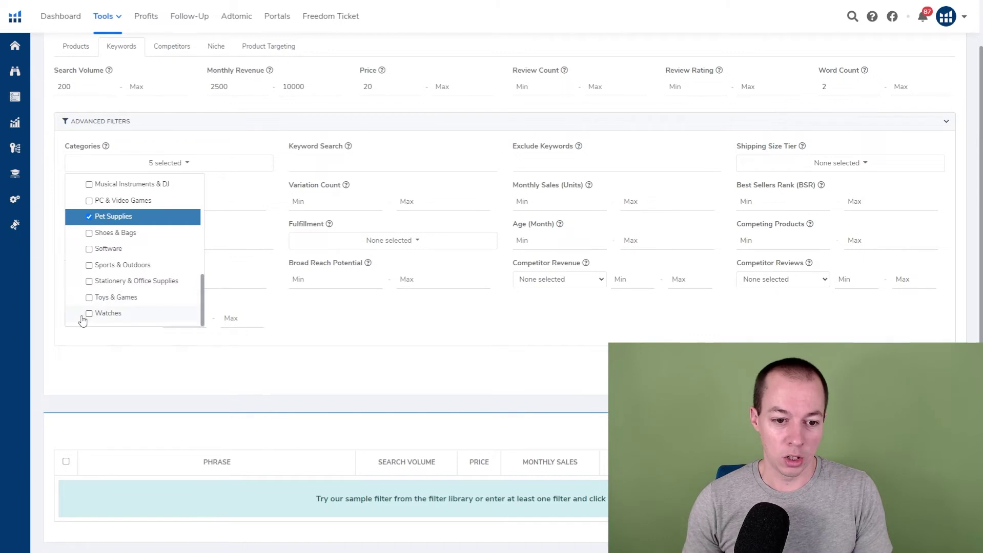
pyautogui.click(88, 281)
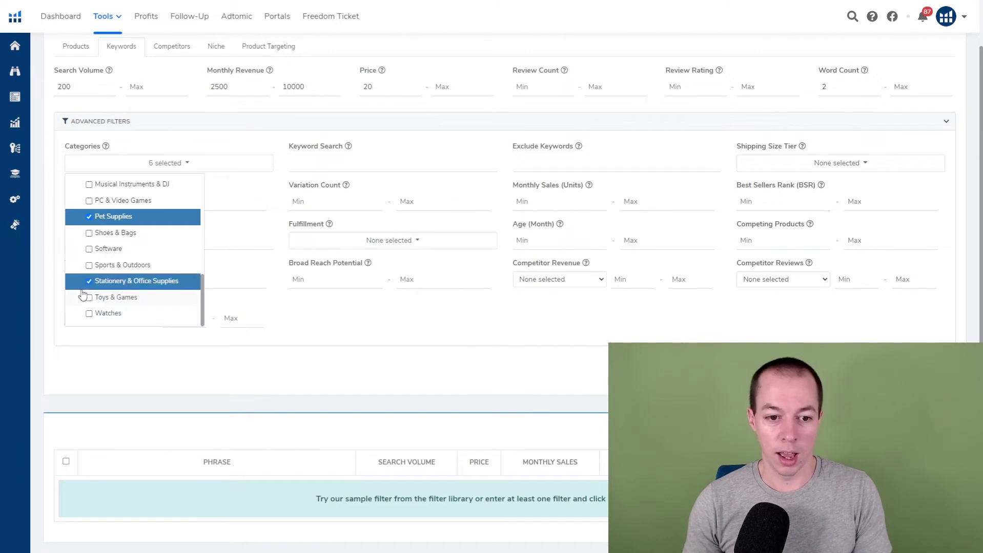
pyautogui.click(89, 266)
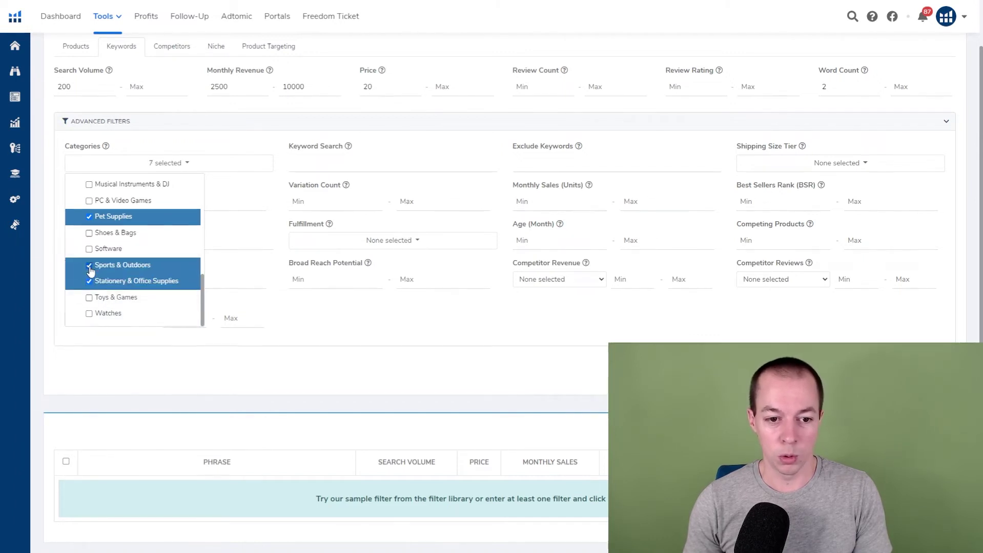
pyautogui.click(398, 380)
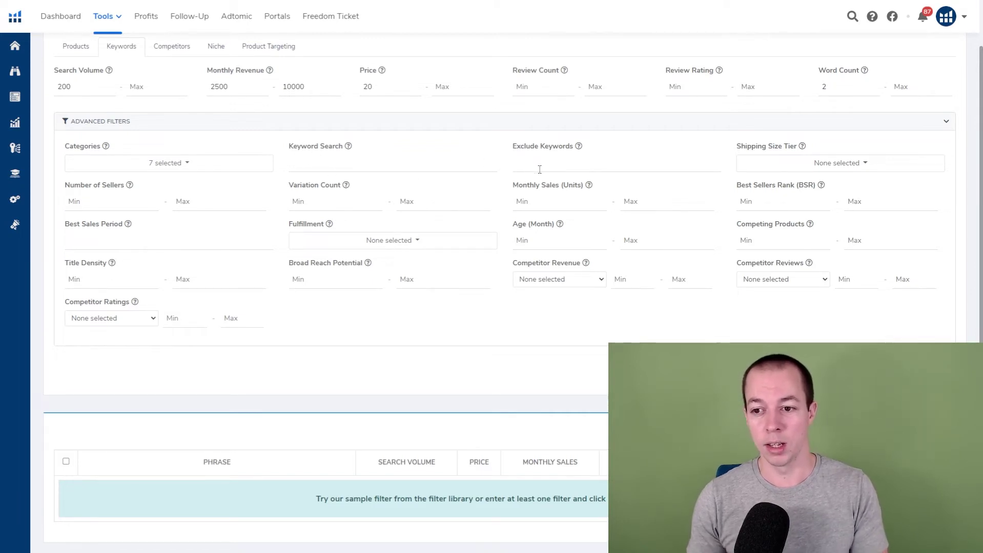
pyautogui.click(865, 165)
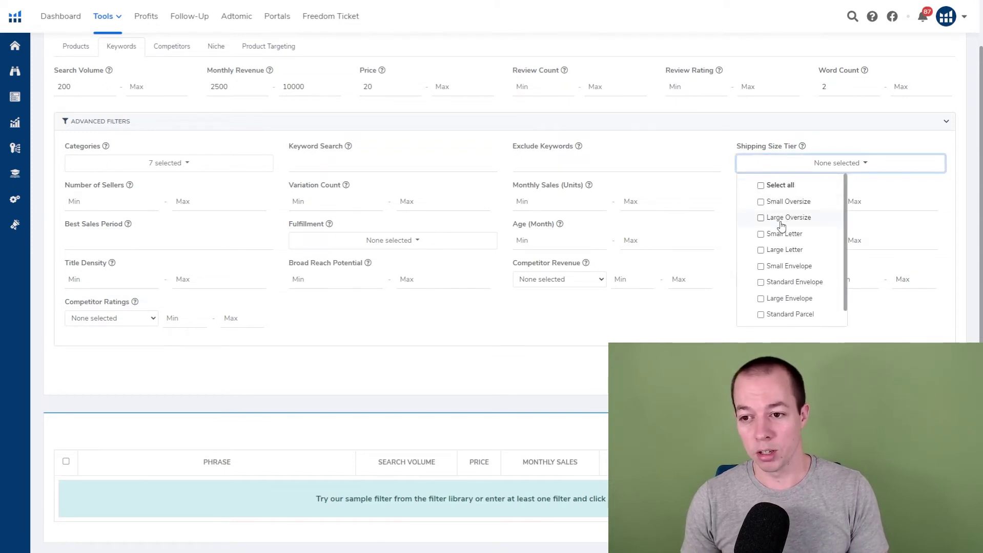
pyautogui.click(666, 69)
pyautogui.scroll(1, 637, 164)
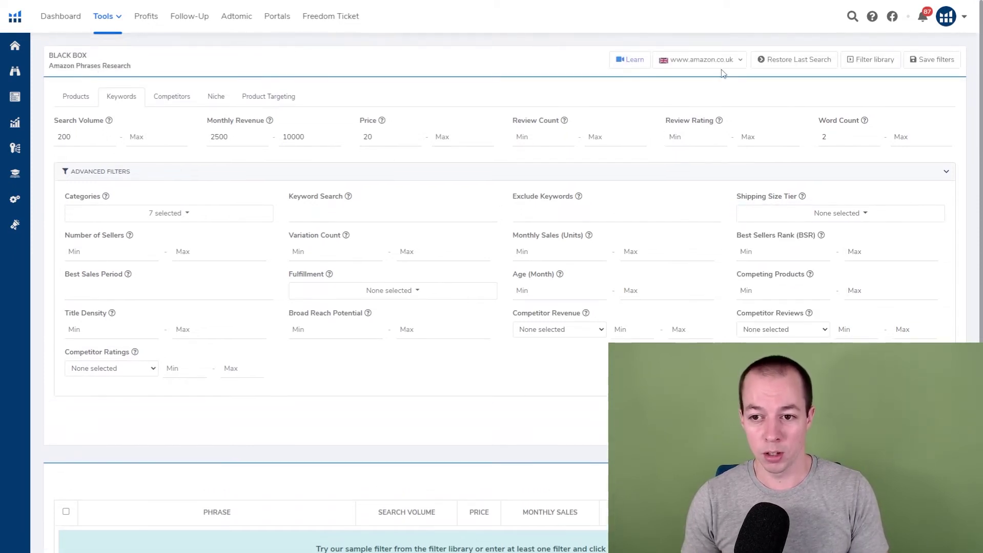
pyautogui.scroll(-1, 753, 140)
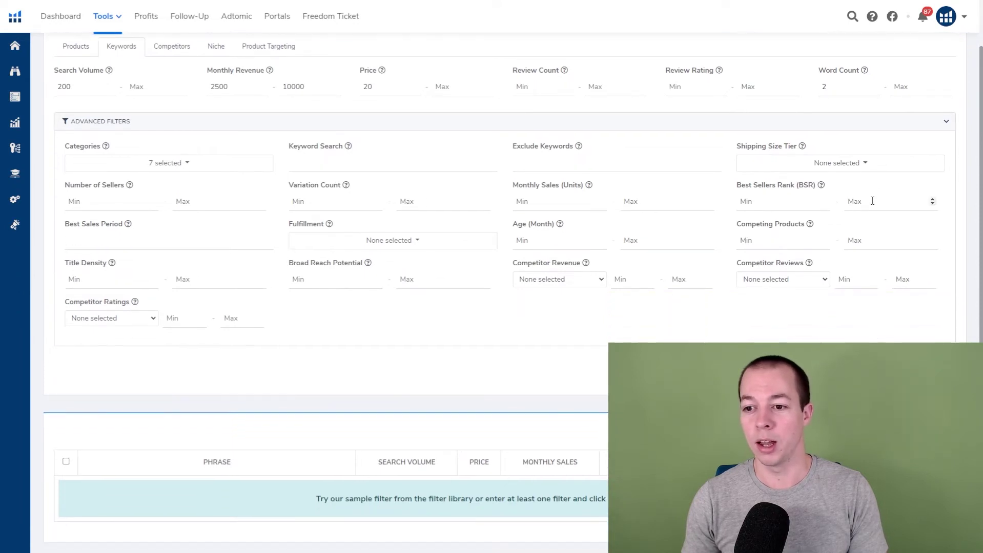
# Step: Include the Small Oversize, Small Letter and Large Letter tiers in the shipping size filter
pyautogui.click(866, 164)
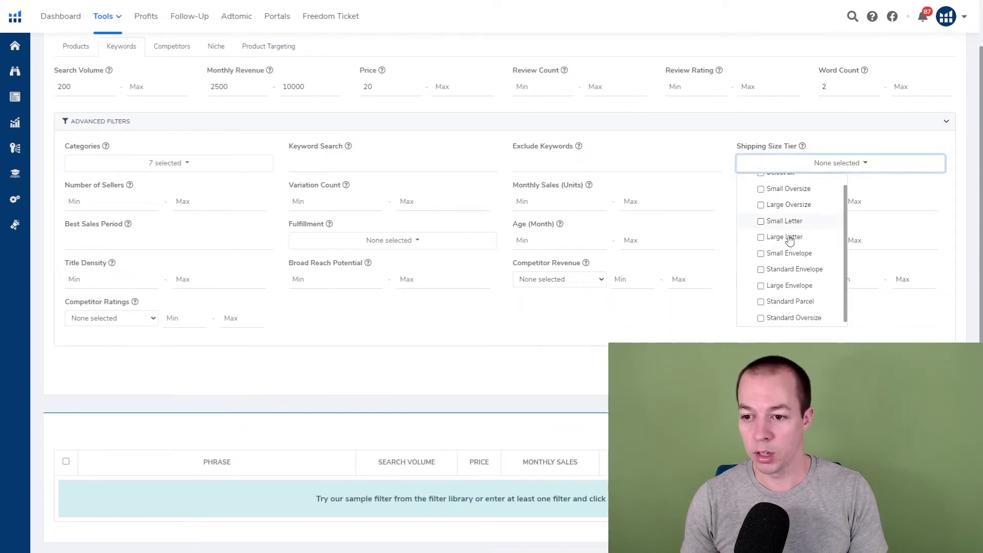
pyautogui.scroll(1, 768, 226)
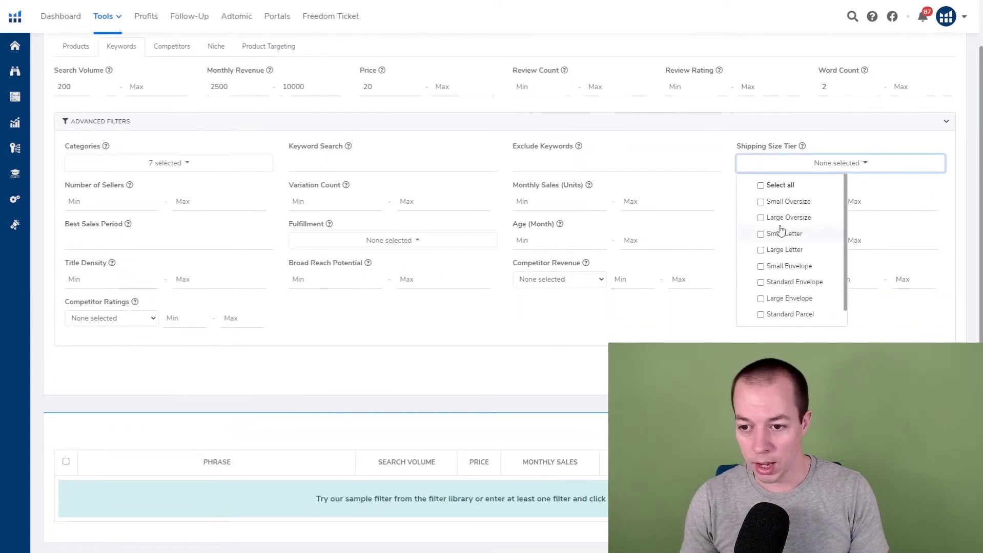
pyautogui.click(760, 203)
pyautogui.scroll(-1, 760, 216)
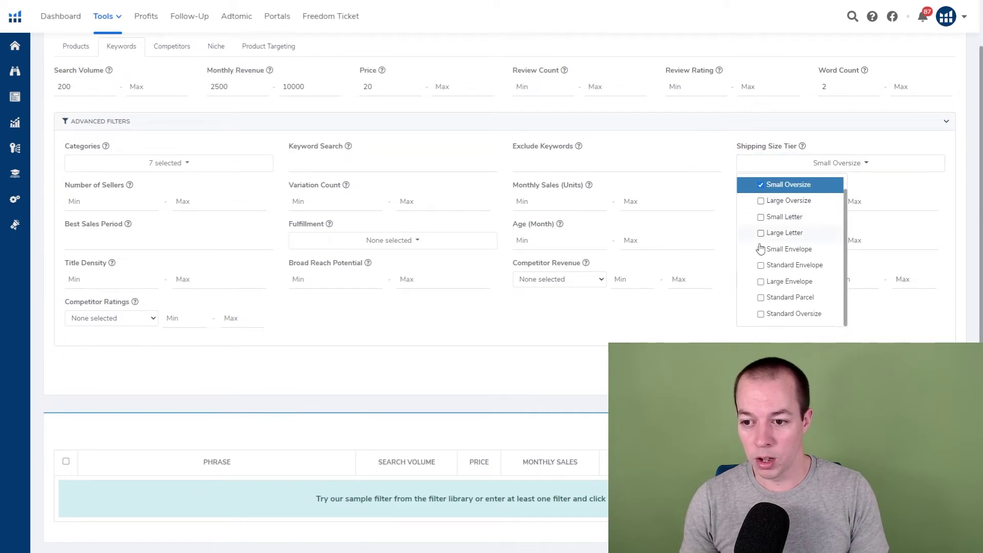
pyautogui.click(761, 219)
pyautogui.click(761, 233)
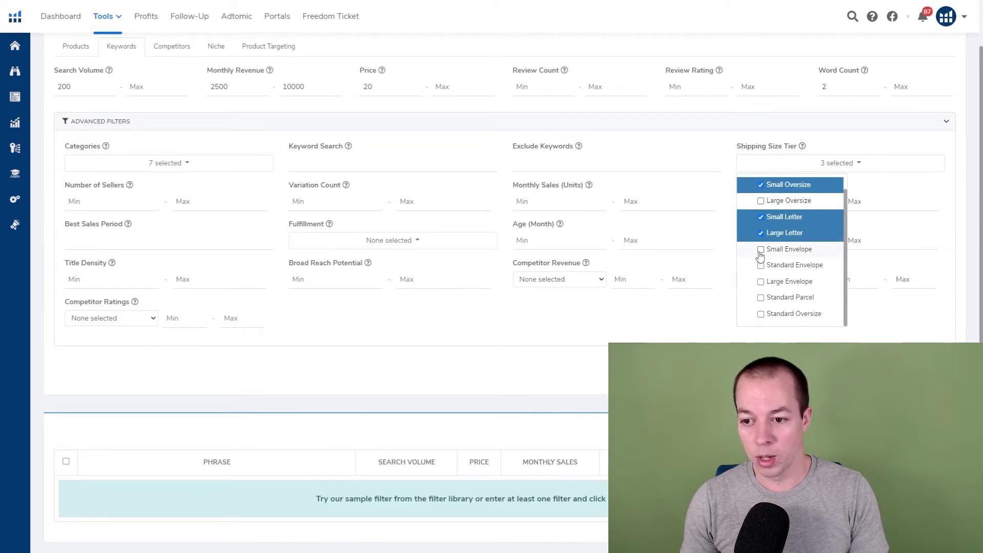
# Step: Add Small Envelope, Standard Envelope, Large Envelope and Standard Parcel to the shipping size tier filter
pyautogui.click(760, 251)
pyautogui.click(761, 265)
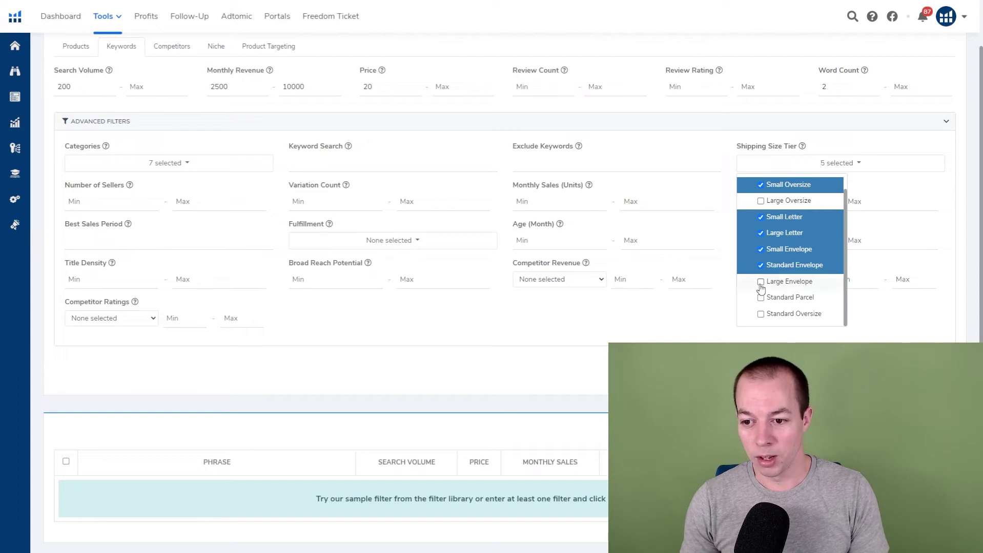
pyautogui.click(760, 286)
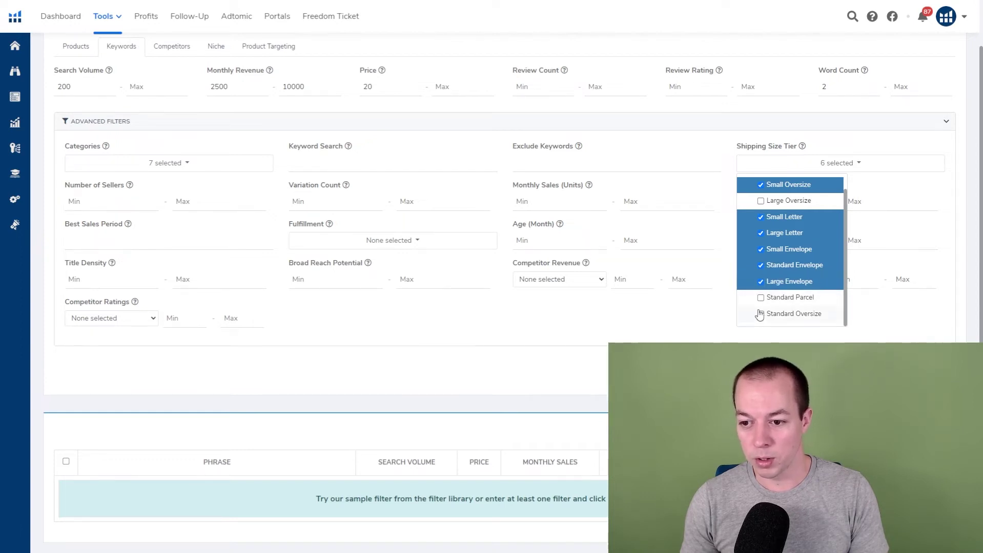
pyautogui.click(761, 299)
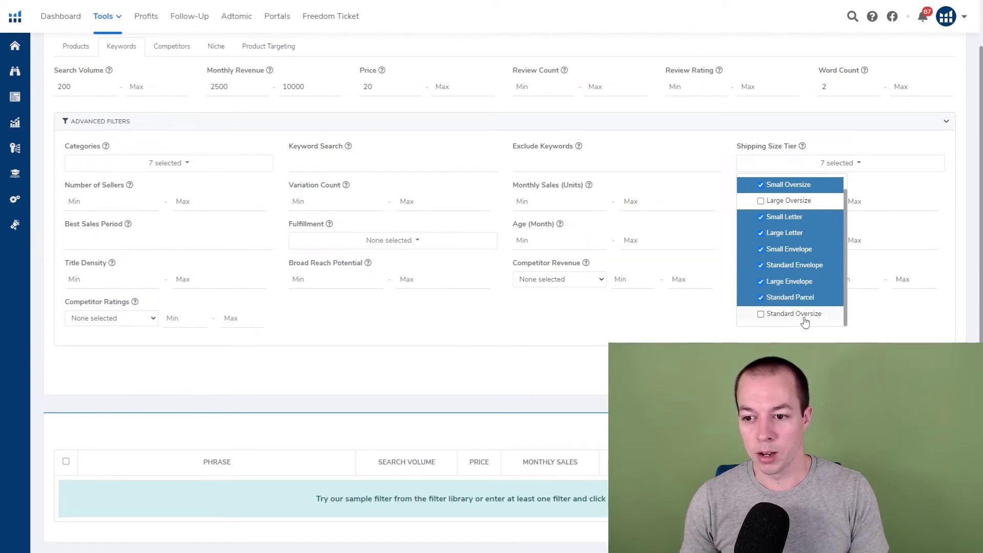
pyautogui.scroll(3, 809, 251)
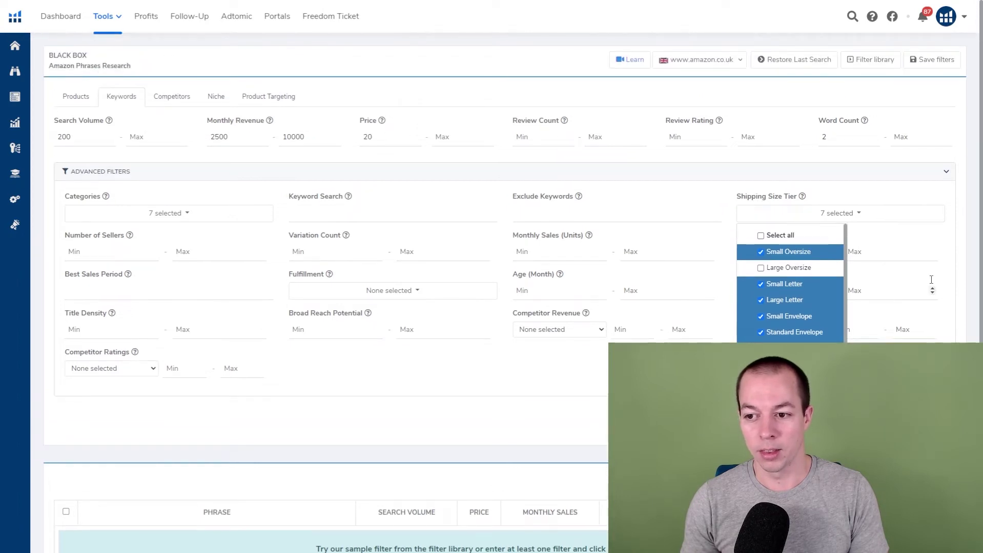
pyautogui.click(962, 236)
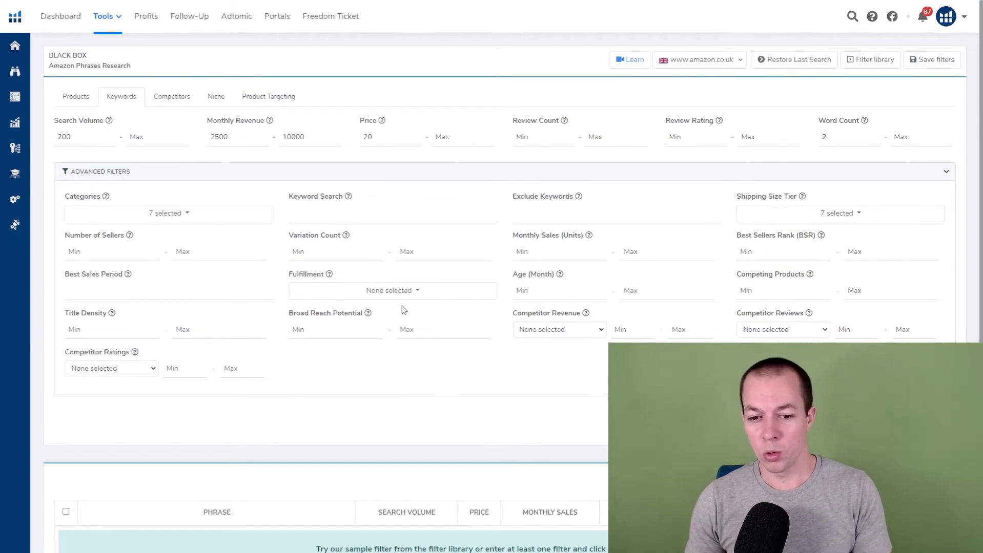
# Step: Restrict the fulfillment filter to FBA
pyautogui.click(410, 290)
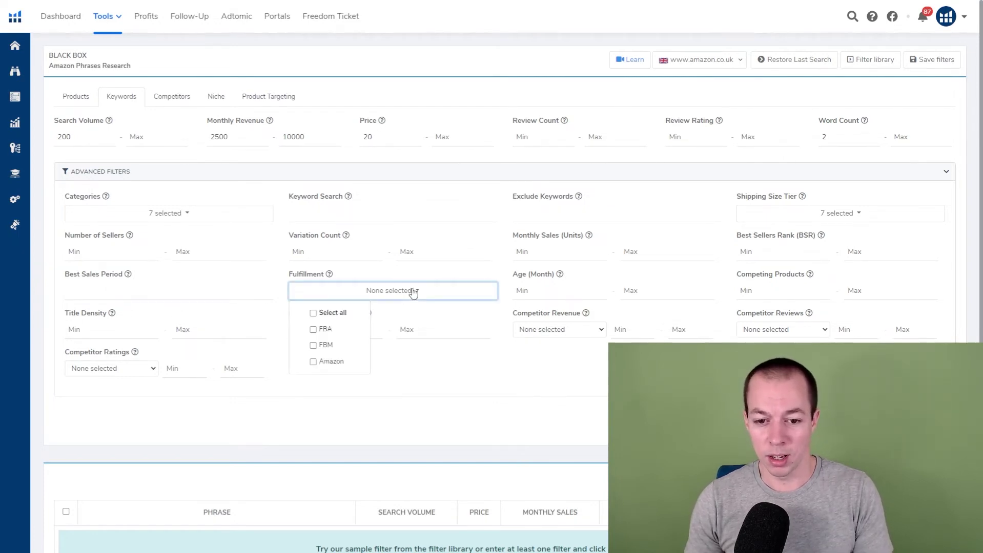
pyautogui.click(311, 331)
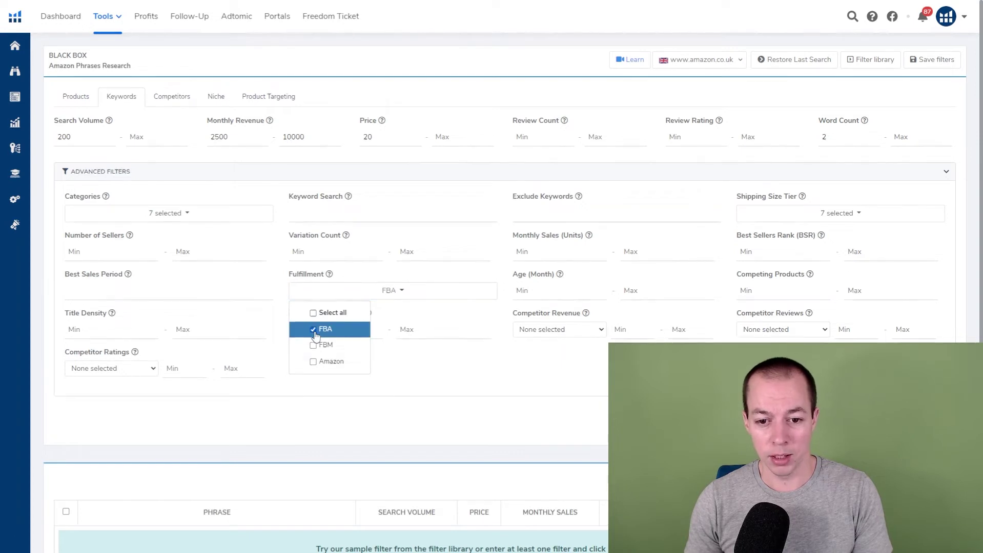
pyautogui.click(435, 419)
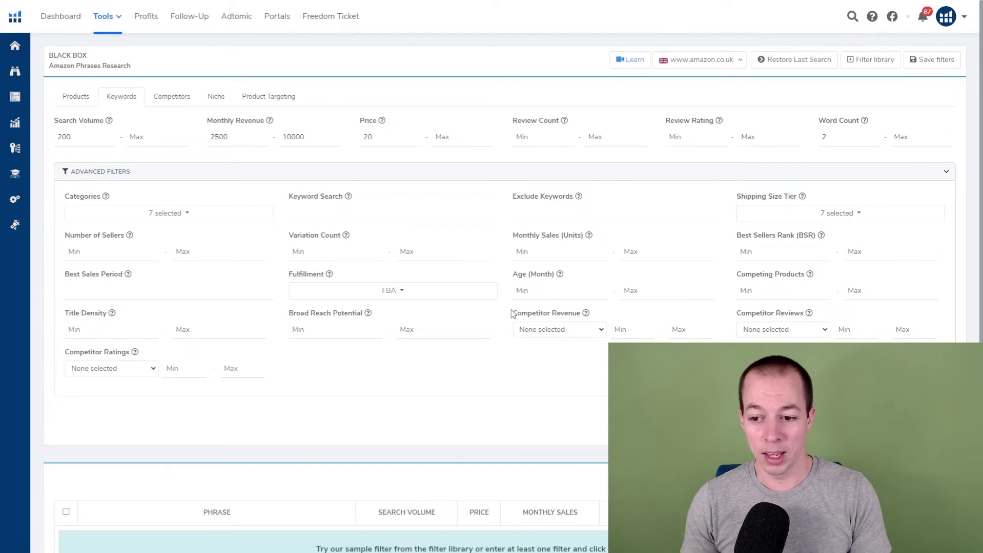
# Step: Require at least 5 competitors with revenue of more than 2500 and run the keyword search
pyautogui.moveTo(588, 317)
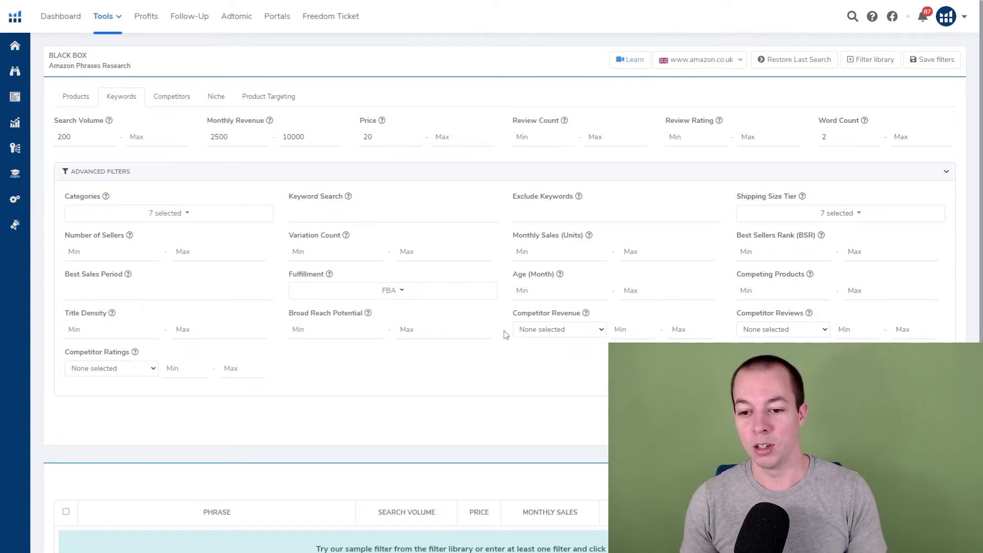
pyautogui.click(566, 332)
pyautogui.click(561, 357)
pyautogui.click(632, 328)
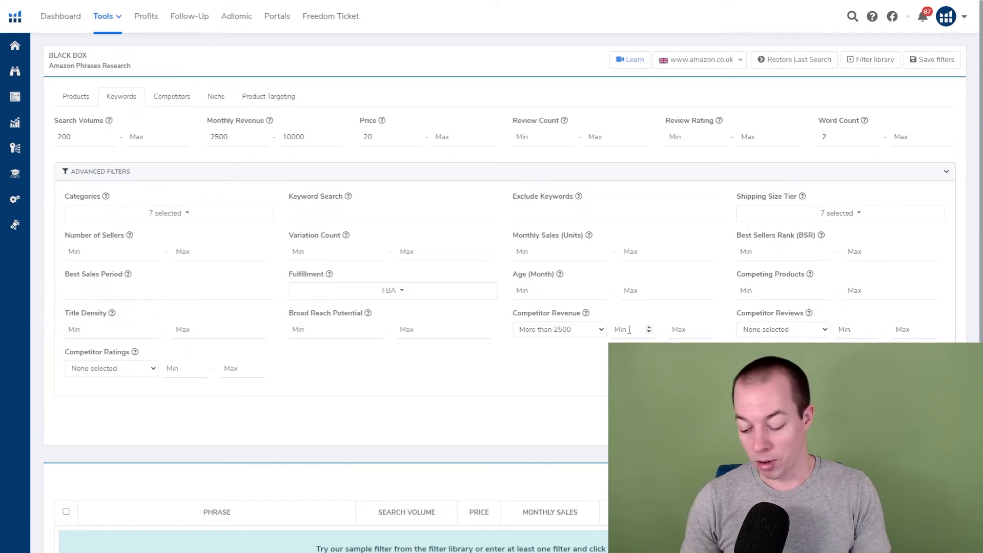
pyautogui.write('58')
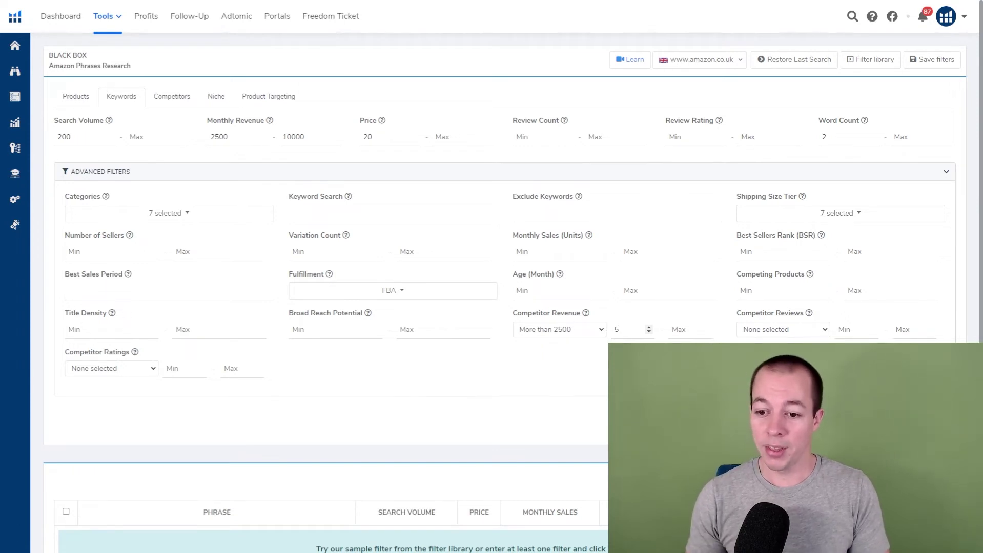
pyautogui.scroll(-1, 318, 307)
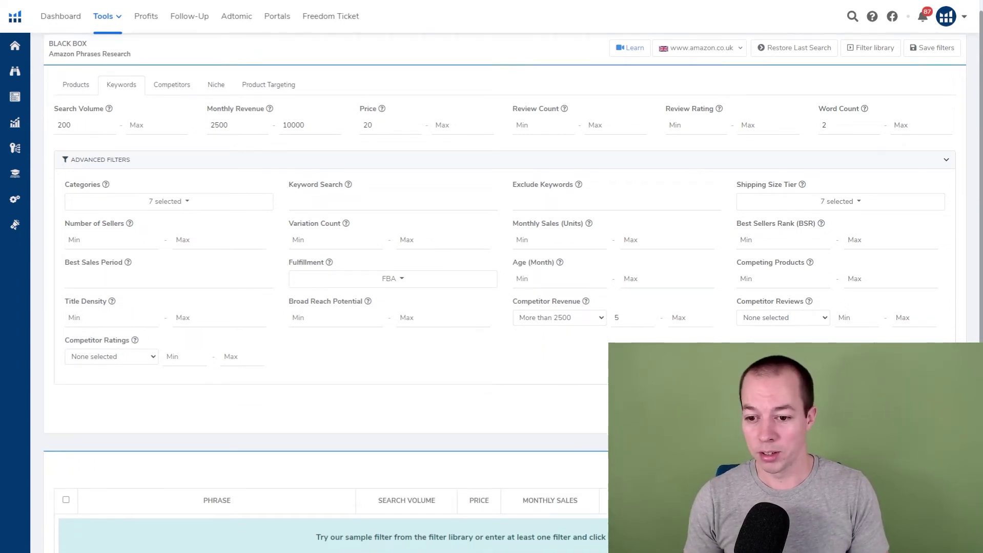
pyautogui.press('Return')
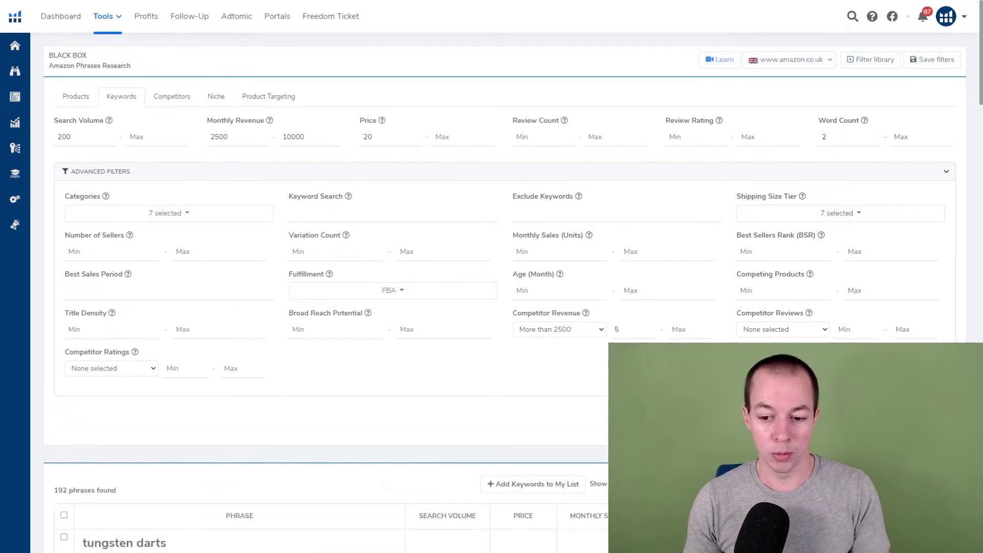
# Step: Examine the found phrases for product ideas, comparing their category, price, monthly sales, revenue and reviews
pyautogui.scroll(-10, 410, 318)
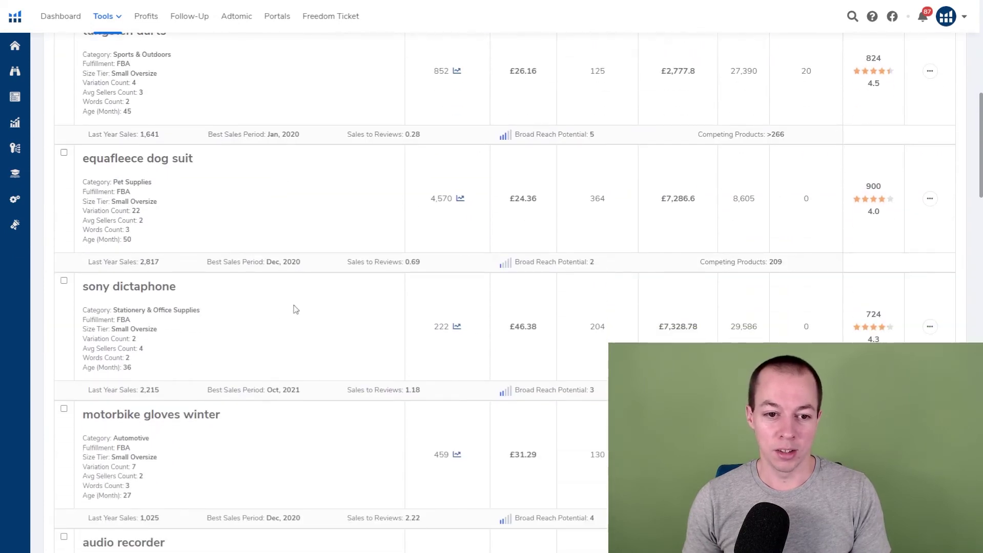
pyautogui.scroll(-1, 246, 267)
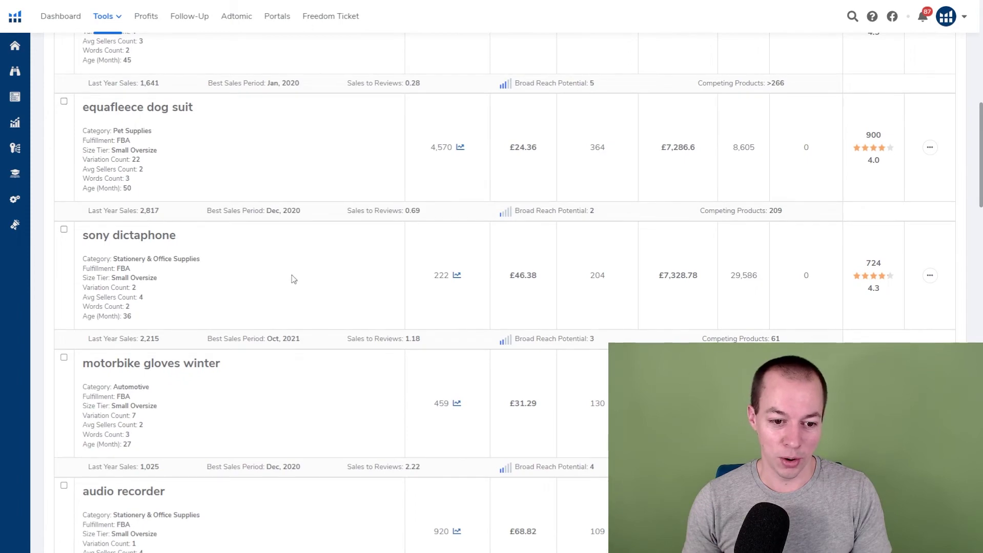
pyautogui.scroll(-8, 292, 276)
pyautogui.scroll(-3, 305, 291)
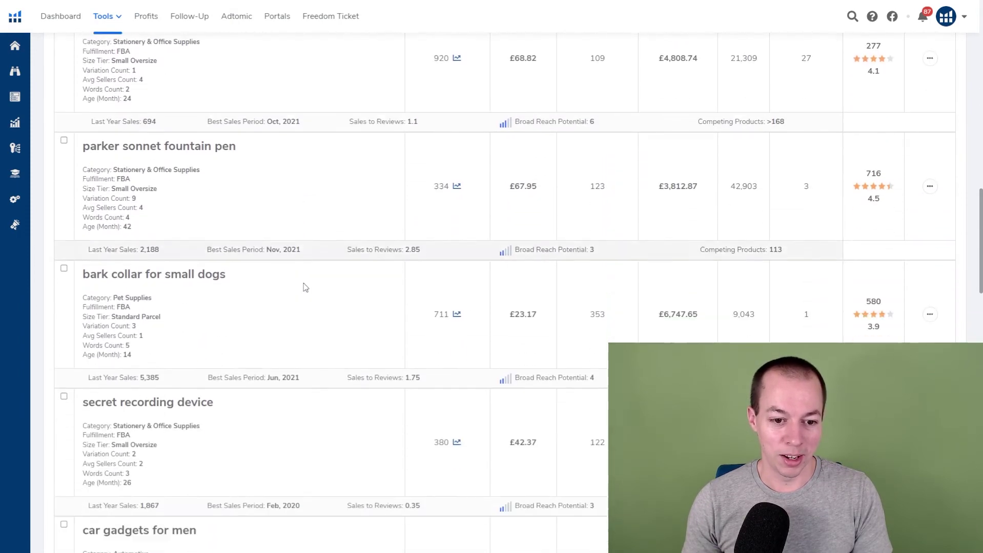
pyautogui.scroll(-3, 141, 182)
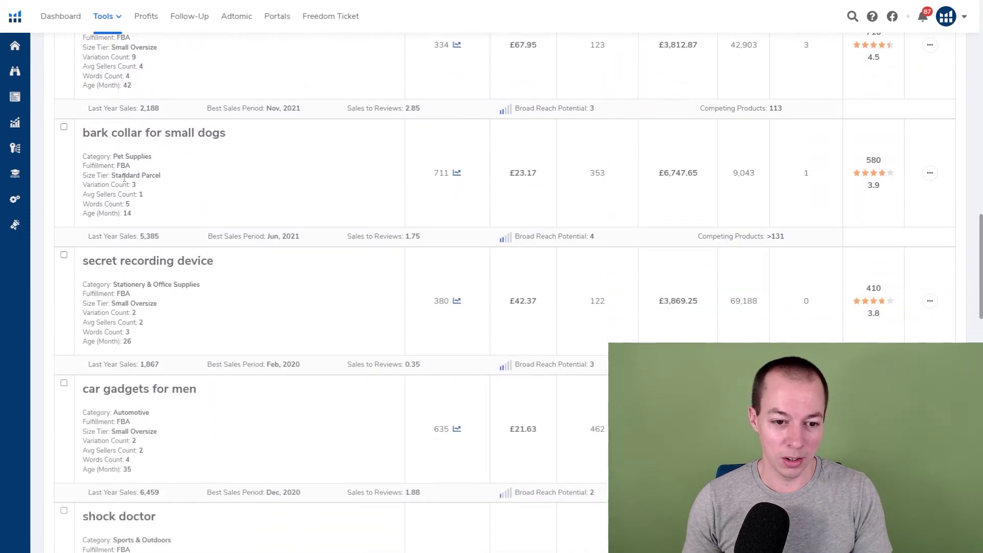
pyautogui.scroll(-7, 209, 315)
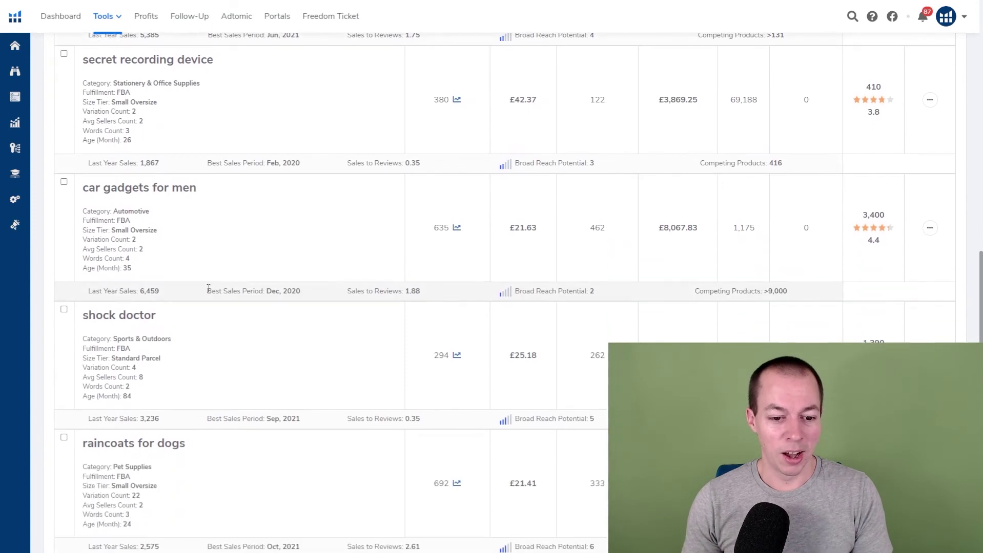
pyautogui.scroll(-3, 159, 205)
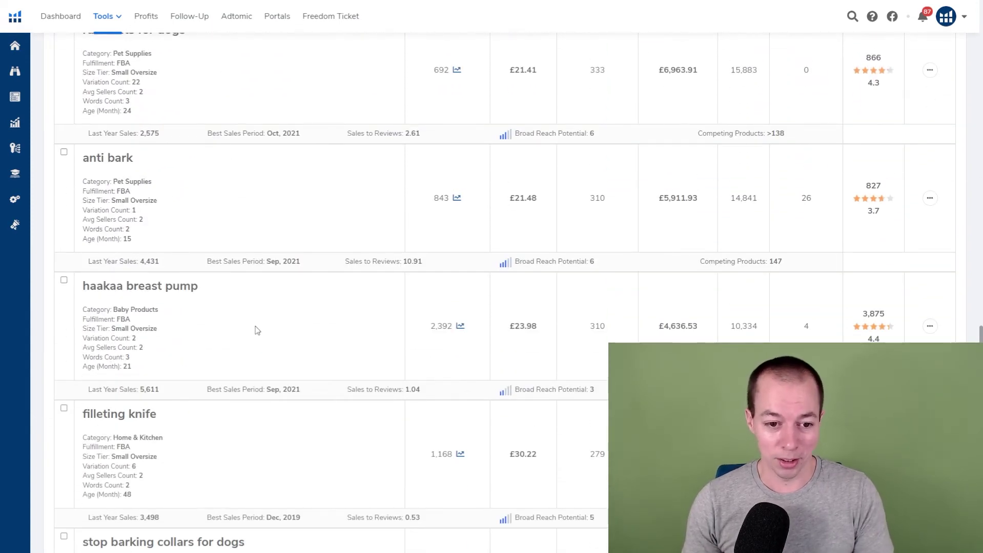
pyautogui.scroll(-4, 255, 329)
pyautogui.scroll(-10, 244, 313)
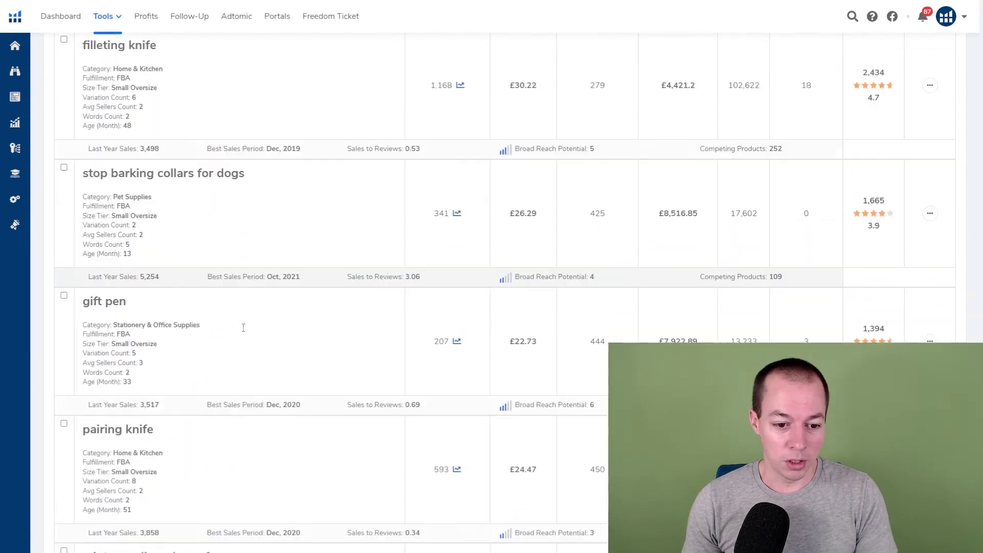
pyautogui.scroll(-1, 233, 303)
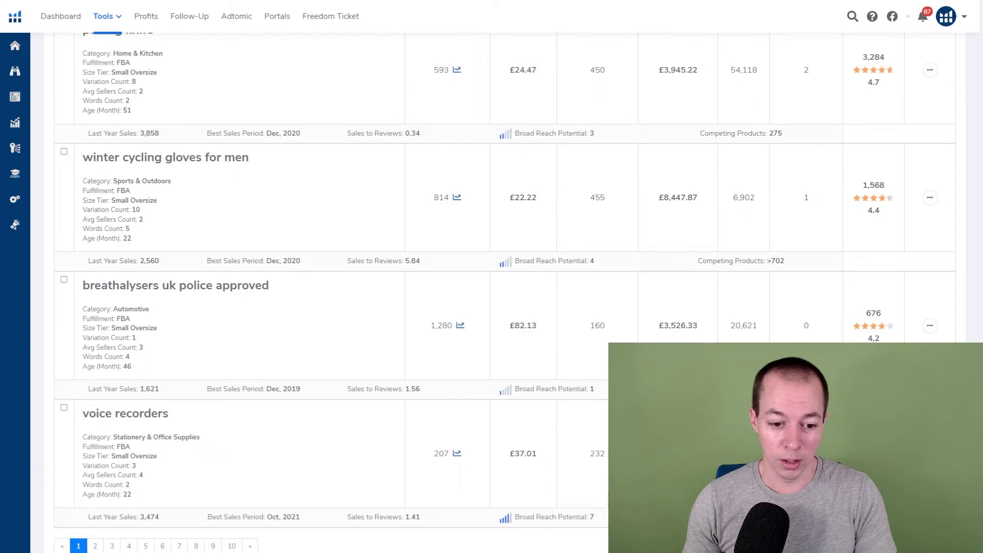
pyautogui.scroll(3, 308, 466)
pyautogui.scroll(20, 328, 458)
pyautogui.scroll(10, 476, 389)
pyautogui.scroll(-5, 430, 373)
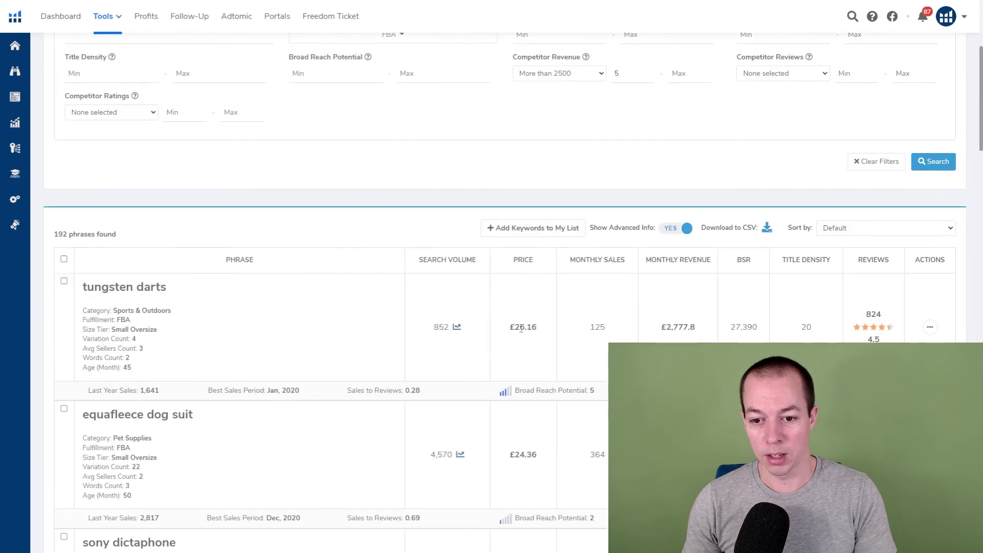
pyautogui.scroll(5, 228, 195)
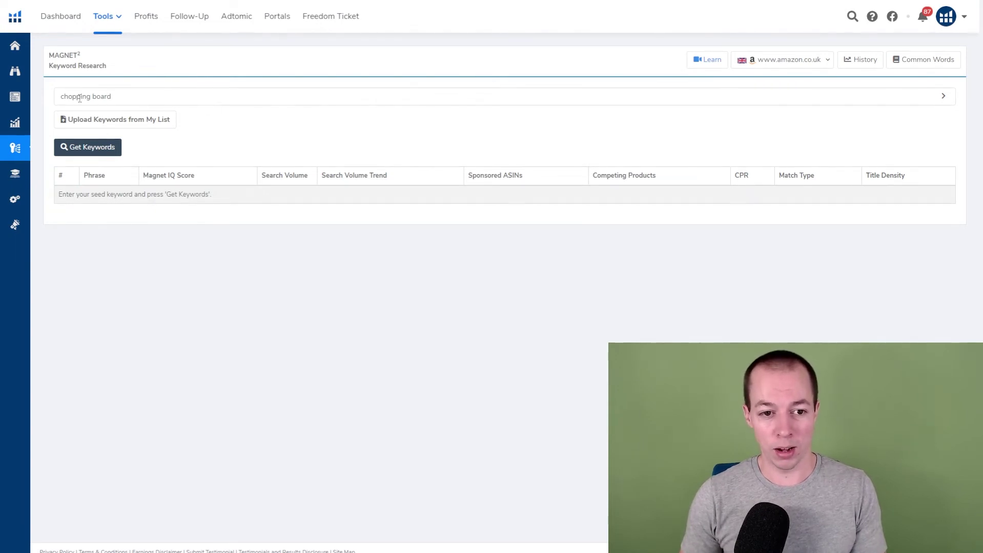
# Step: Run a new Magnet keyword search for "chopping board" instead of loading the one from history
pyautogui.click(81, 152)
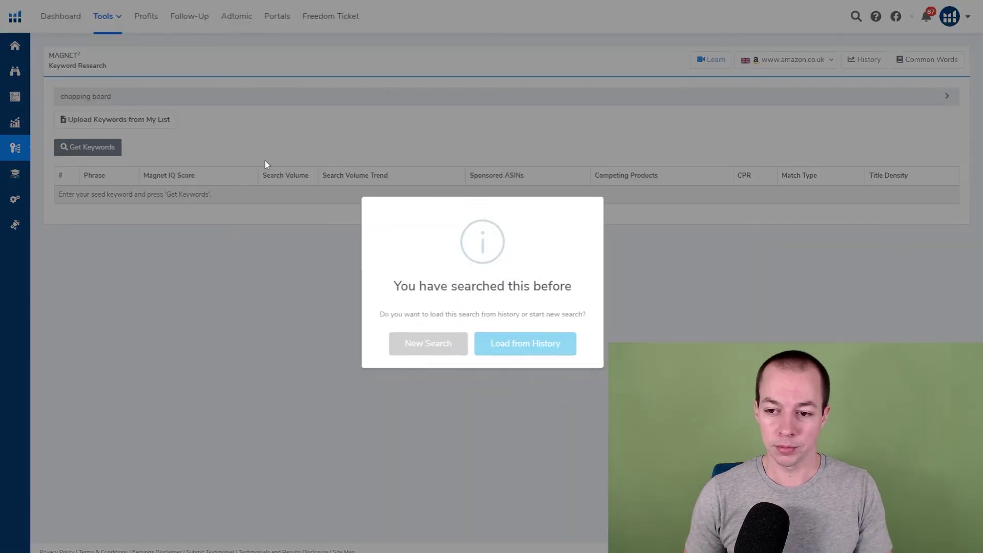
pyautogui.click(409, 345)
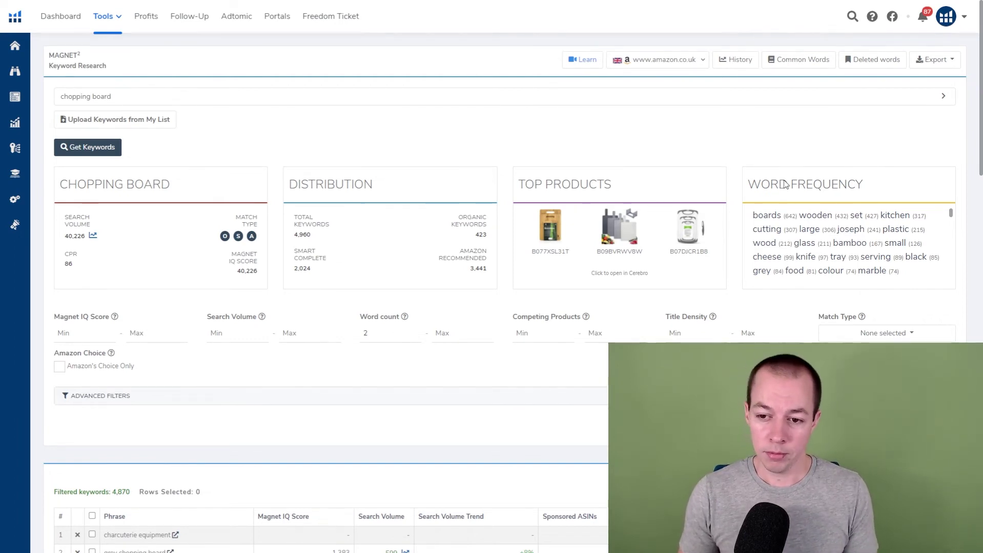
# Step: Filter the chopping board keywords to a minimum search volume of 200 and sort them by search volume from high to low
pyautogui.scroll(-3, 318, 409)
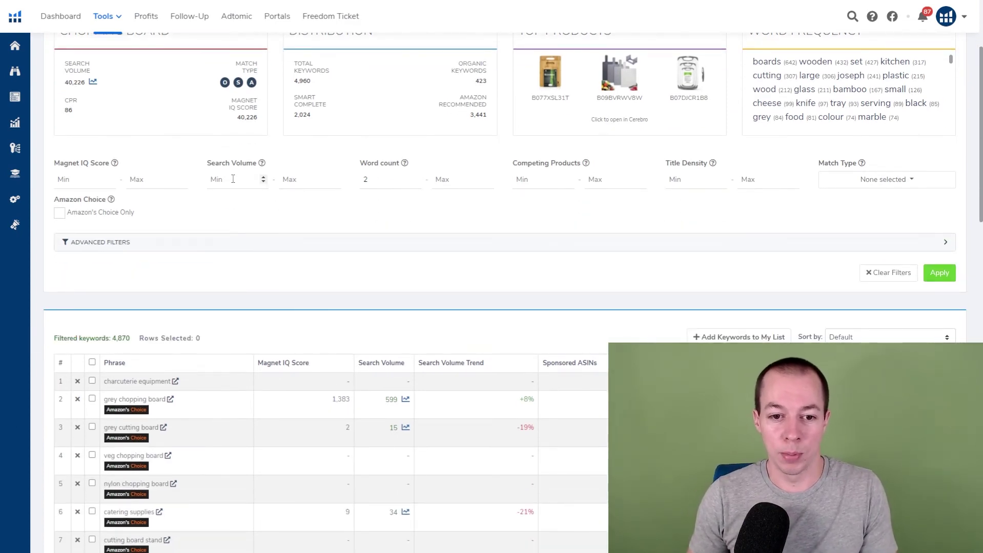
pyautogui.click(229, 180)
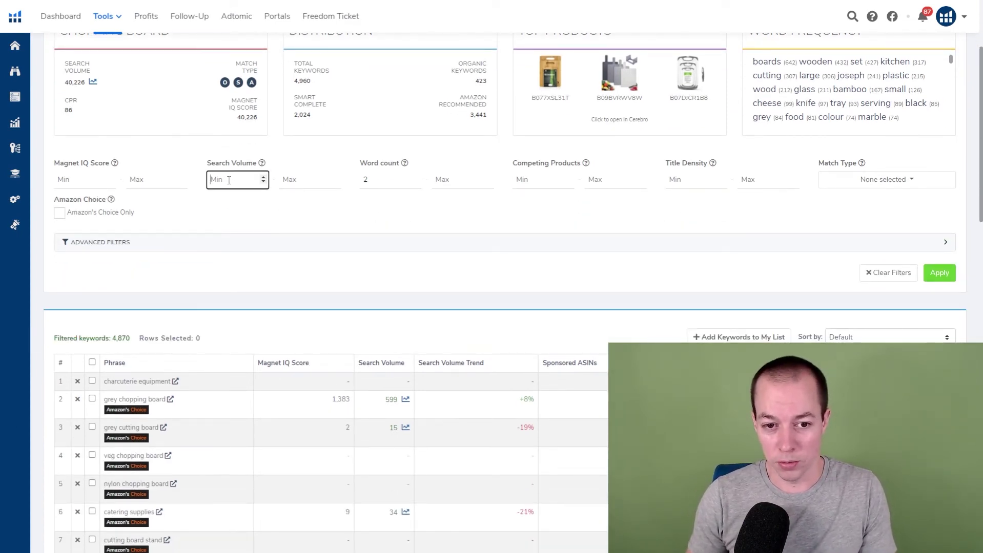
pyautogui.write('200')
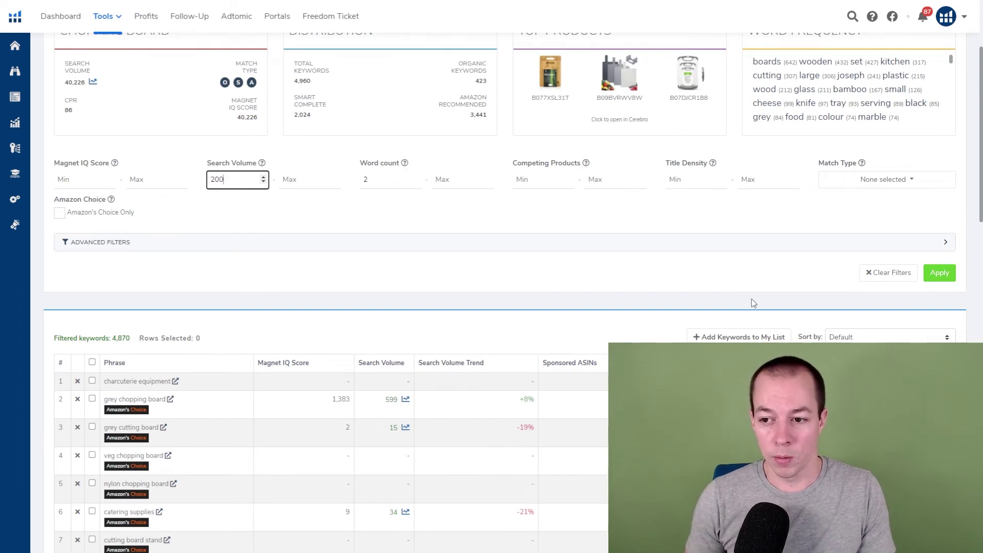
pyautogui.click(943, 275)
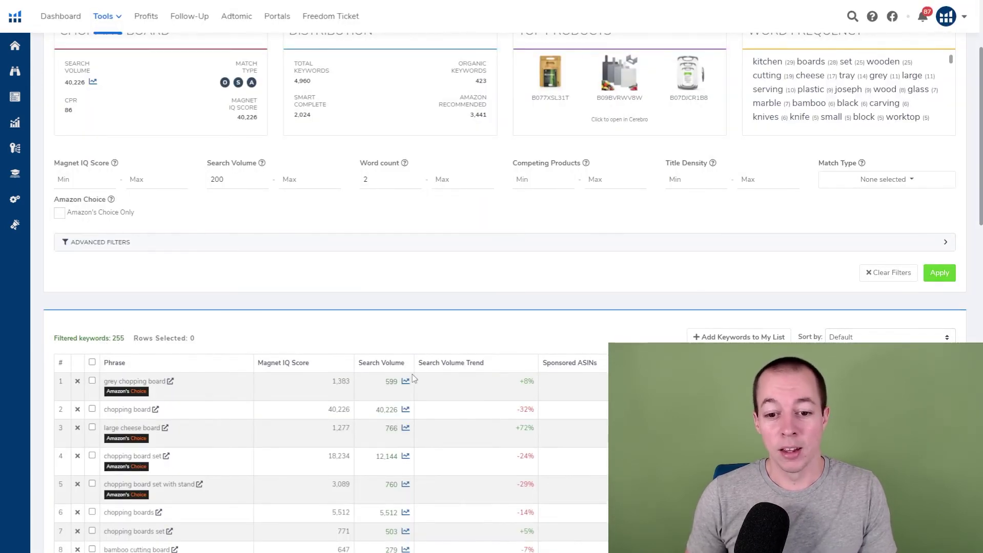
pyautogui.click(385, 369)
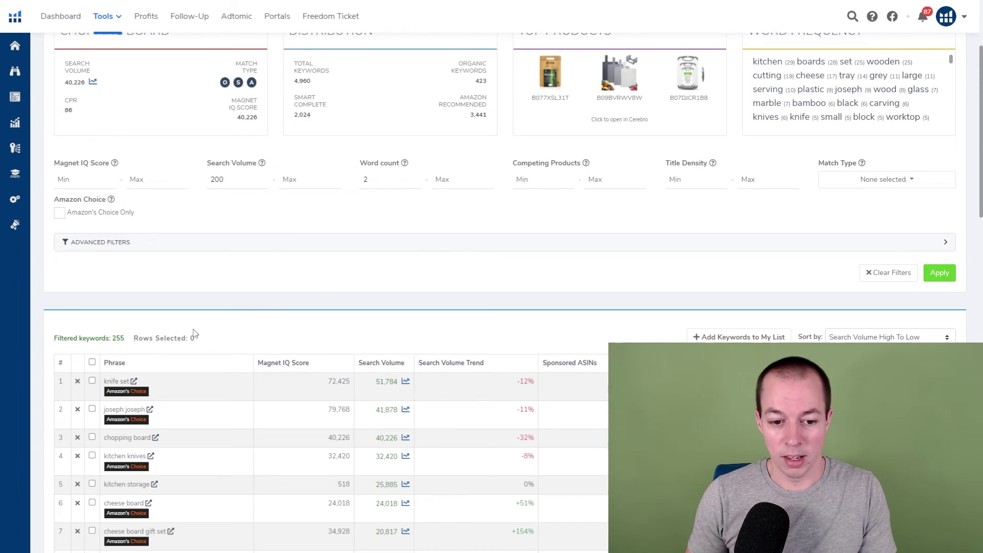
pyautogui.scroll(-1, 224, 328)
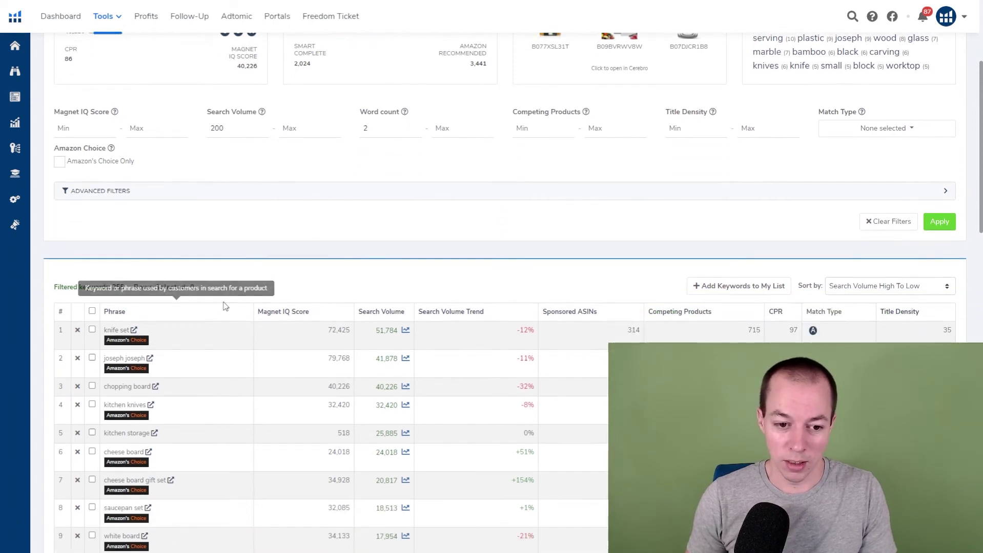
# Step: Review the top keywords and filter the list to show only phrases that contain "chopping"
pyautogui.scroll(-1, 300, 271)
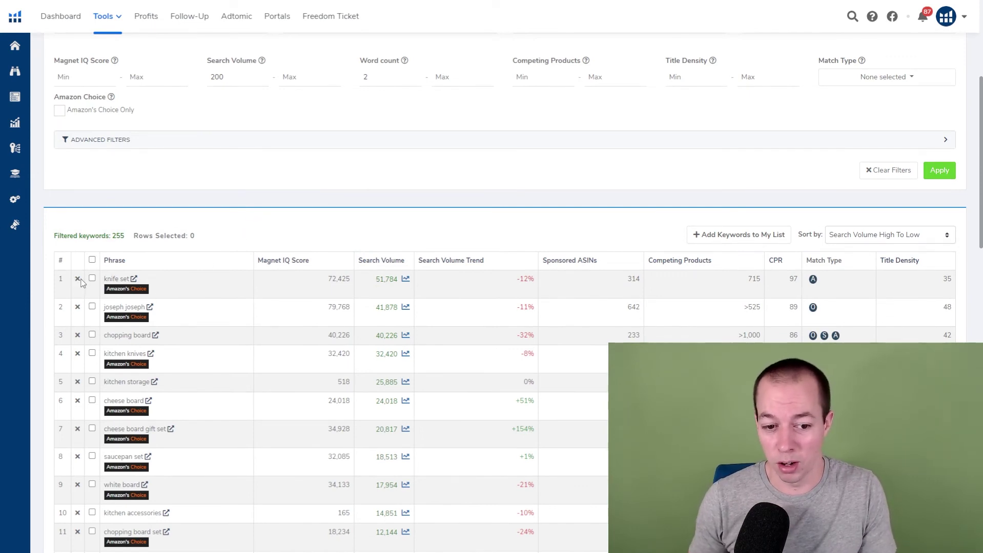
pyautogui.scroll(-1, 80, 283)
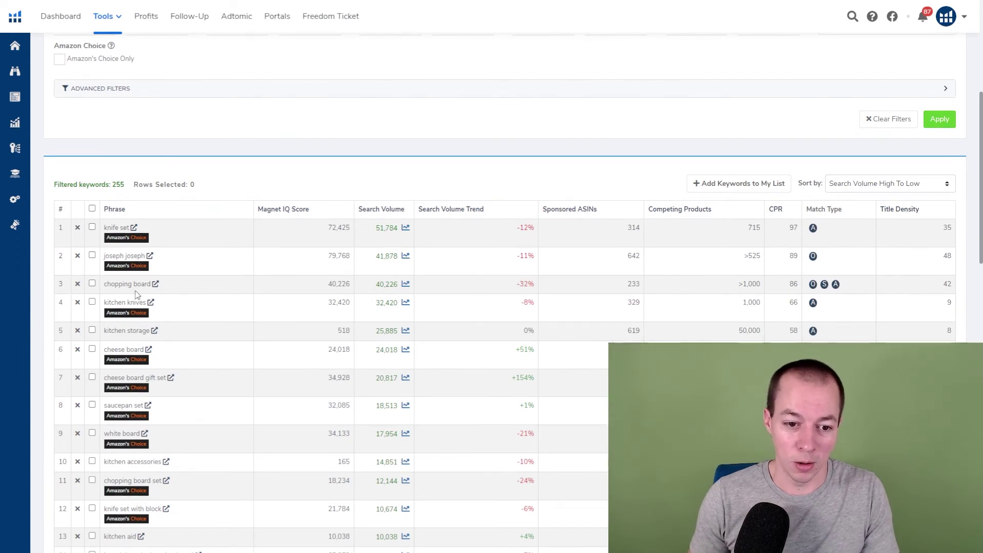
pyautogui.scroll(-1, 140, 306)
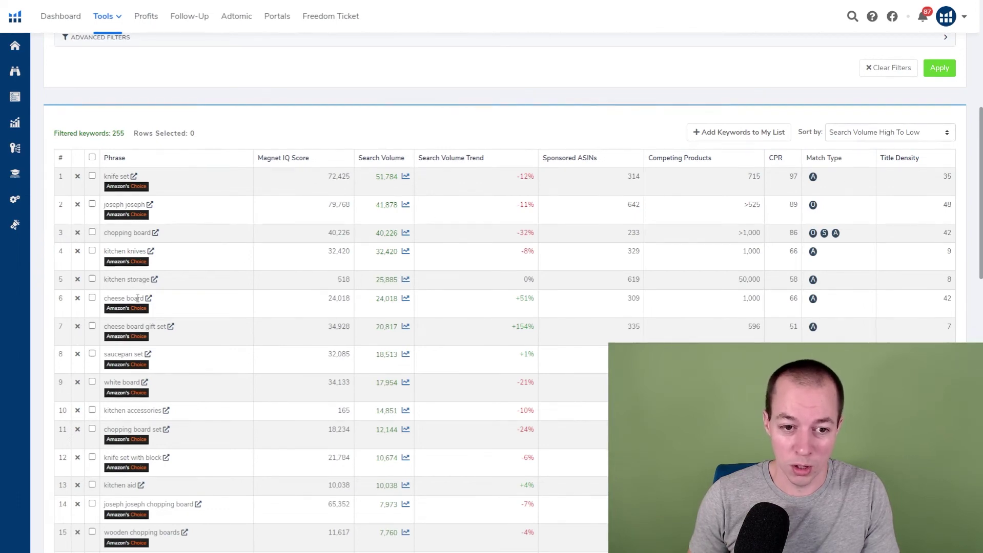
pyautogui.scroll(-1, 174, 352)
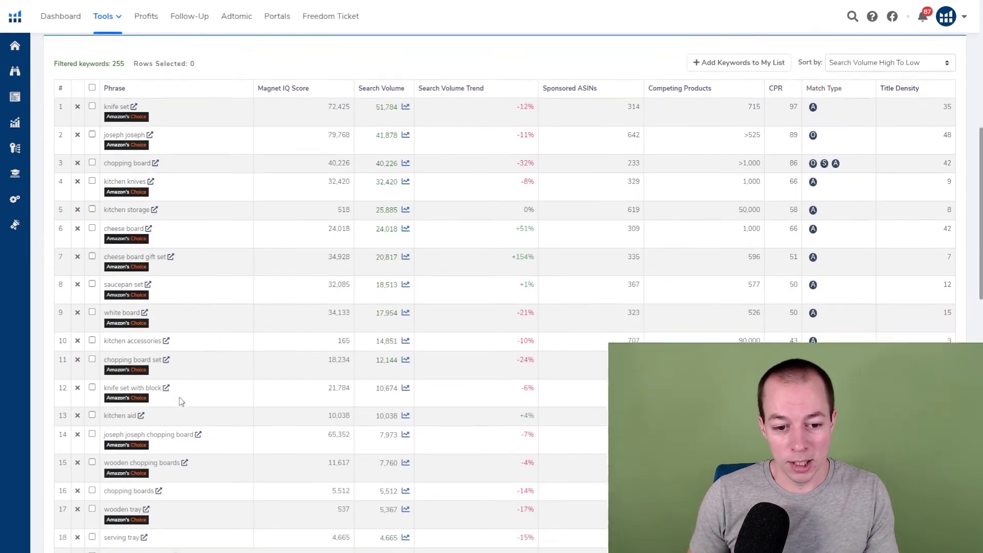
pyautogui.scroll(5, 180, 402)
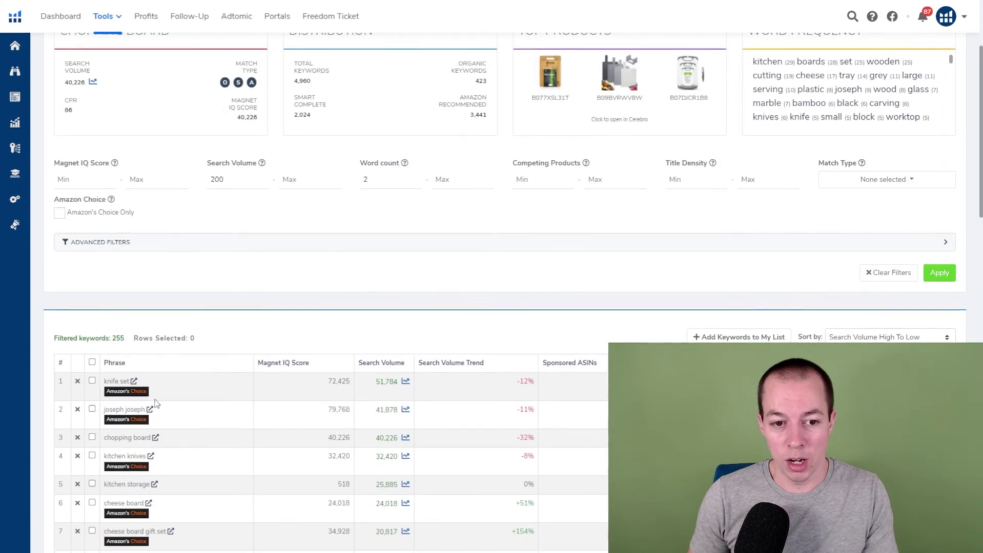
pyautogui.click(117, 242)
pyautogui.click(240, 290)
pyautogui.write('chopping')
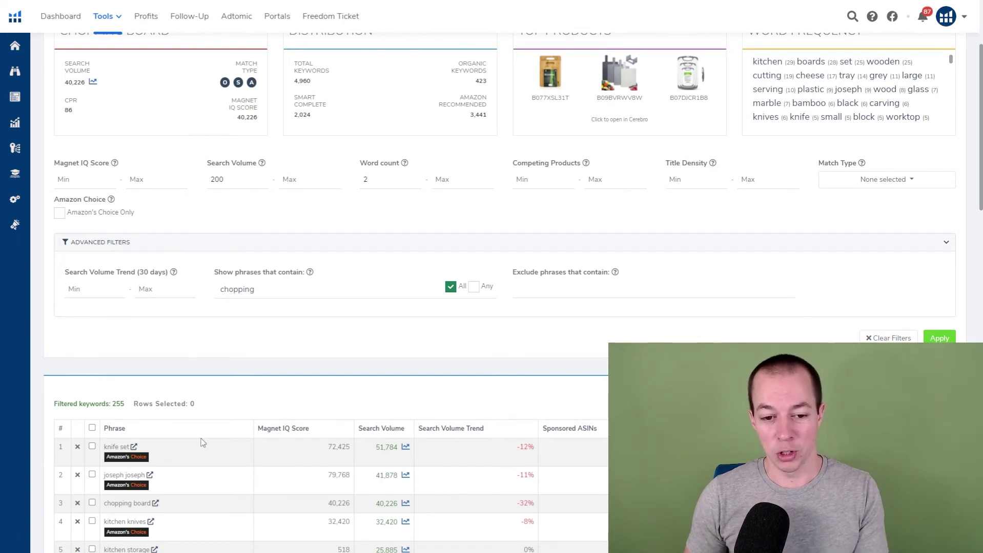
pyautogui.click(938, 339)
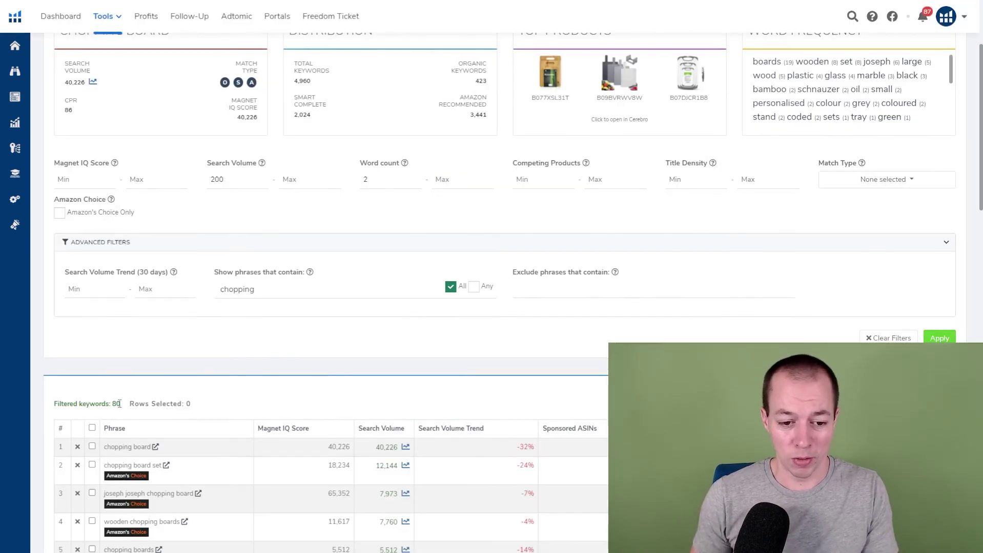
# Step: Examine the filtered chopping phrases for product variations, comparing their search volume, trend and competing products
pyautogui.scroll(-5, 220, 374)
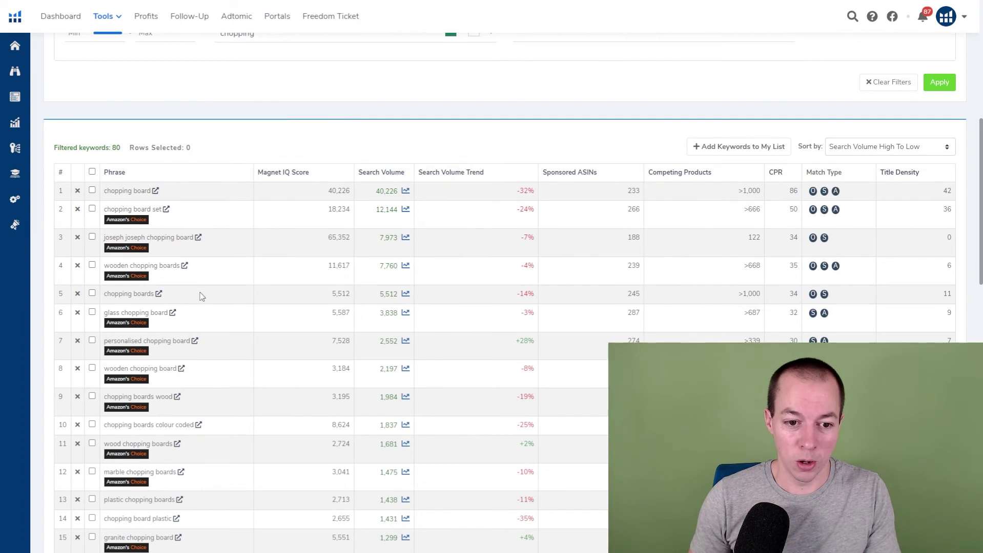
pyautogui.scroll(-1, 136, 266)
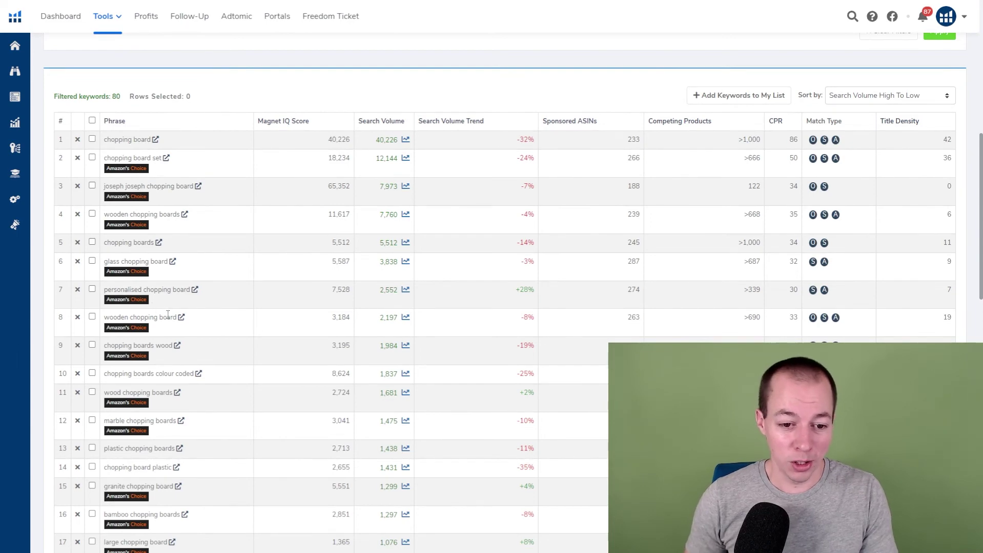
pyautogui.scroll(-1, 194, 323)
pyautogui.scroll(-1, 195, 323)
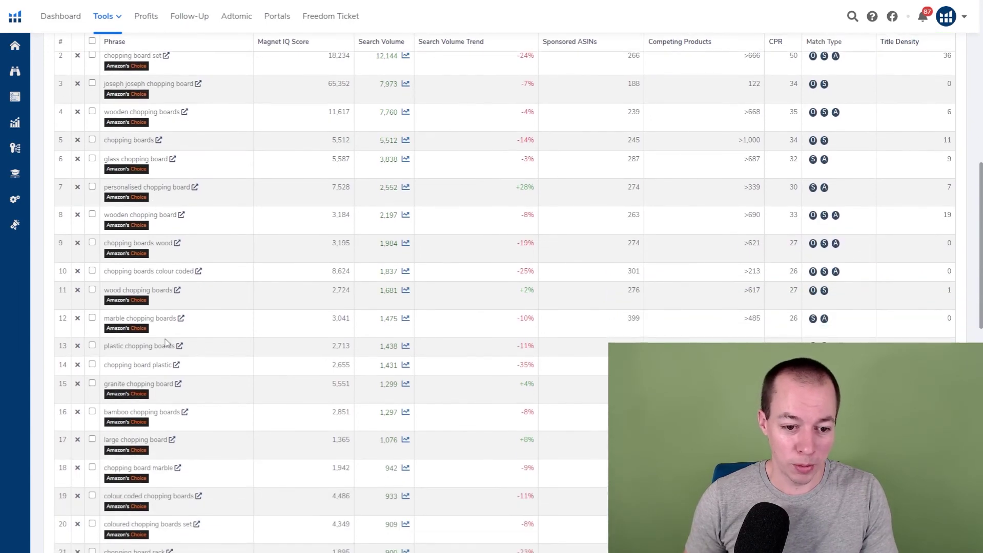
pyautogui.scroll(-2, 179, 346)
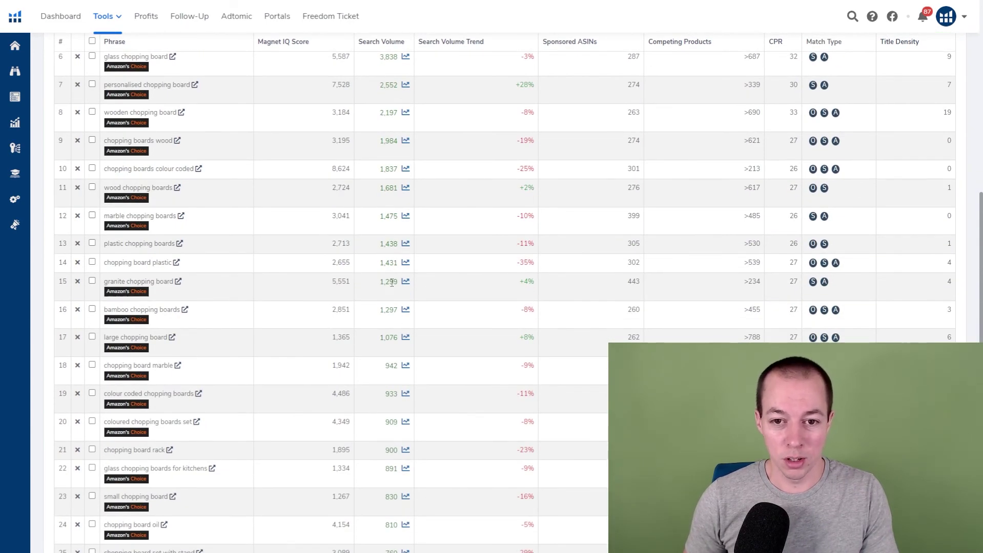
pyautogui.scroll(6, 389, 285)
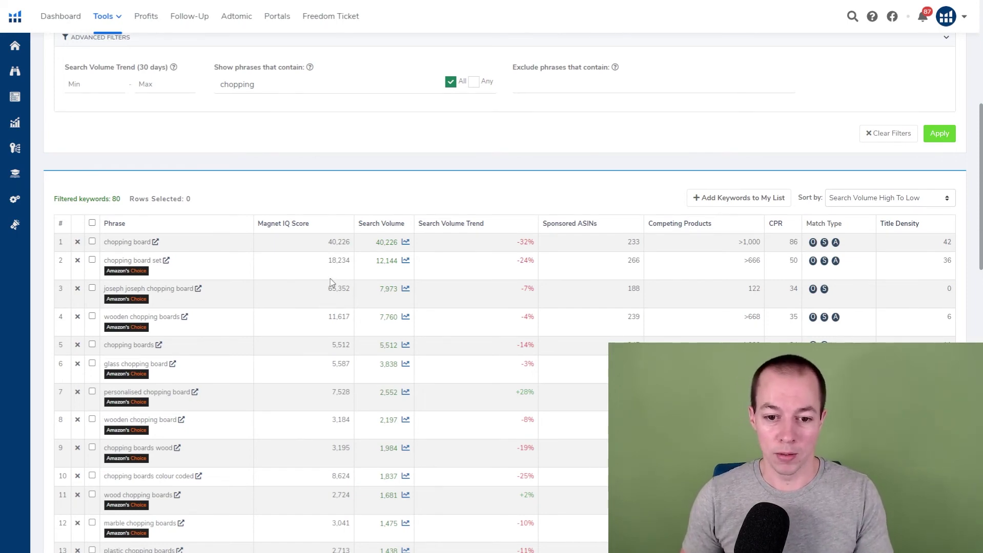
pyautogui.scroll(1, 342, 274)
pyautogui.scroll(6, 342, 275)
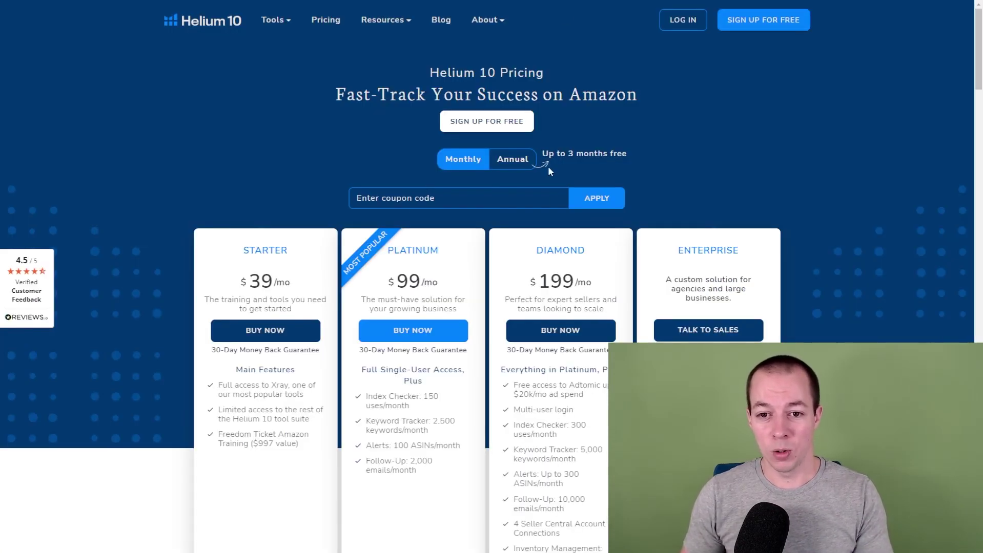
# Step: Apply the coupon code FBAELITE10 on the Helium 10 pricing page
pyautogui.click(411, 192)
pyautogui.write('FB')
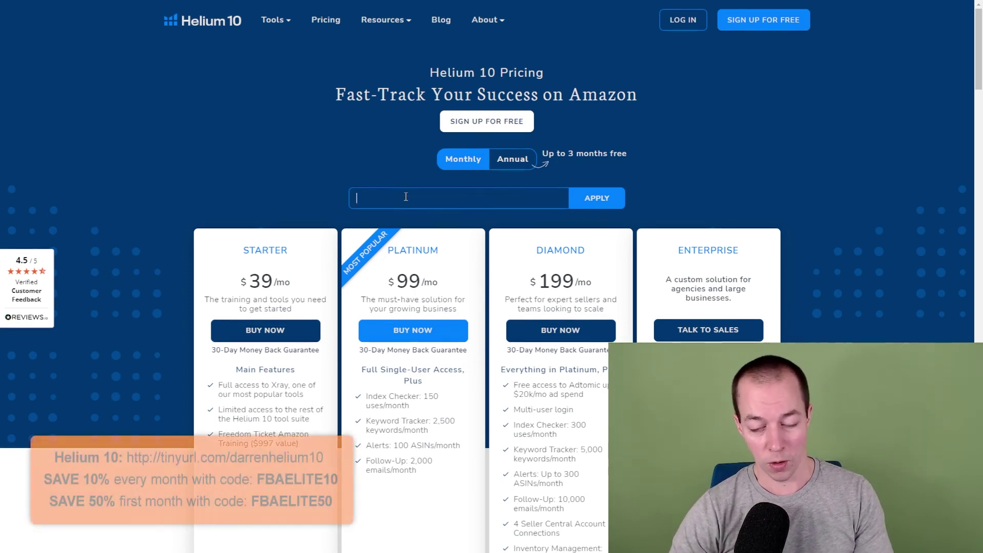
pyautogui.write('AELITE10')
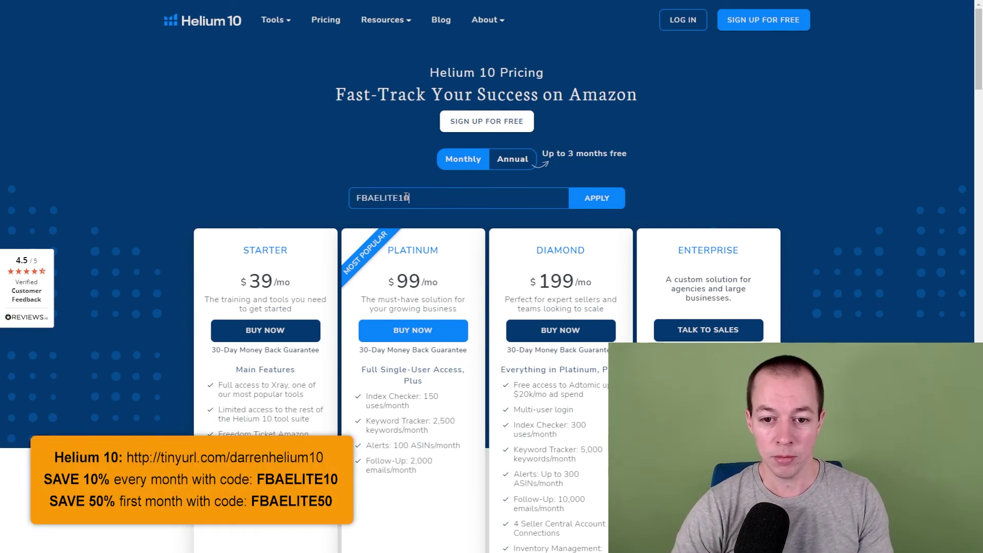
pyautogui.press('Return')
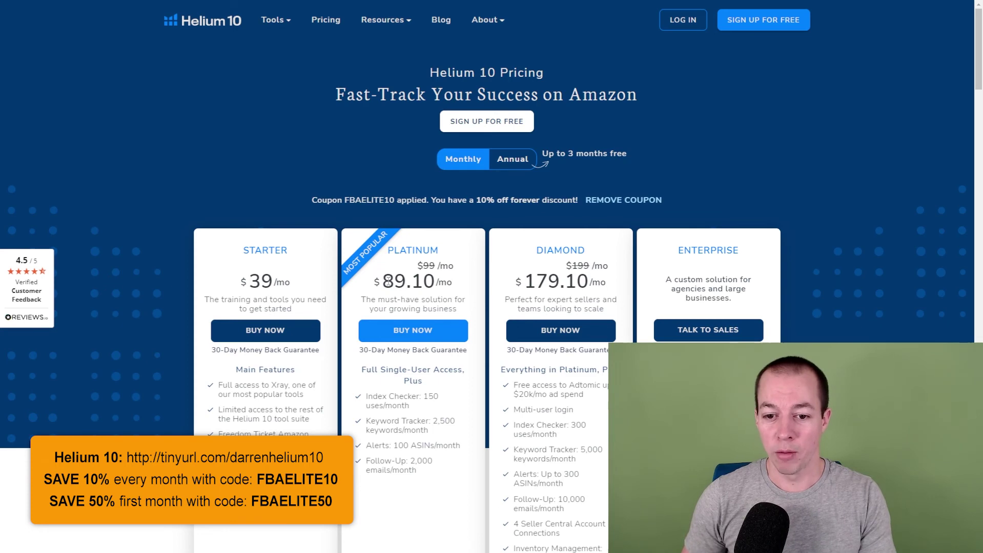
# Step: Replace the applied coupon with the code FBAELITE50 and switch the plans to annual pricing
pyautogui.click(615, 201)
pyautogui.click(429, 189)
pyautogui.write('FBAEL')
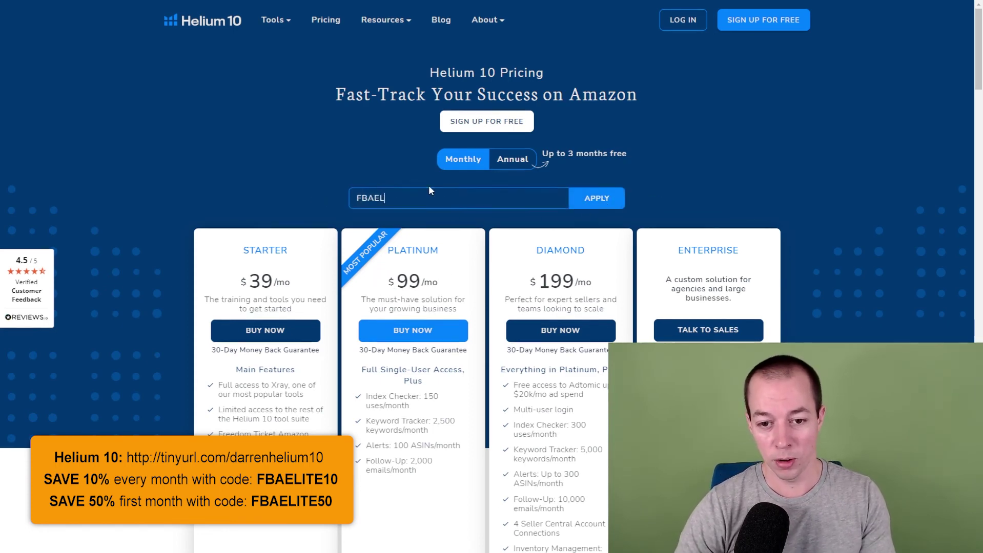
pyautogui.write('ITE50')
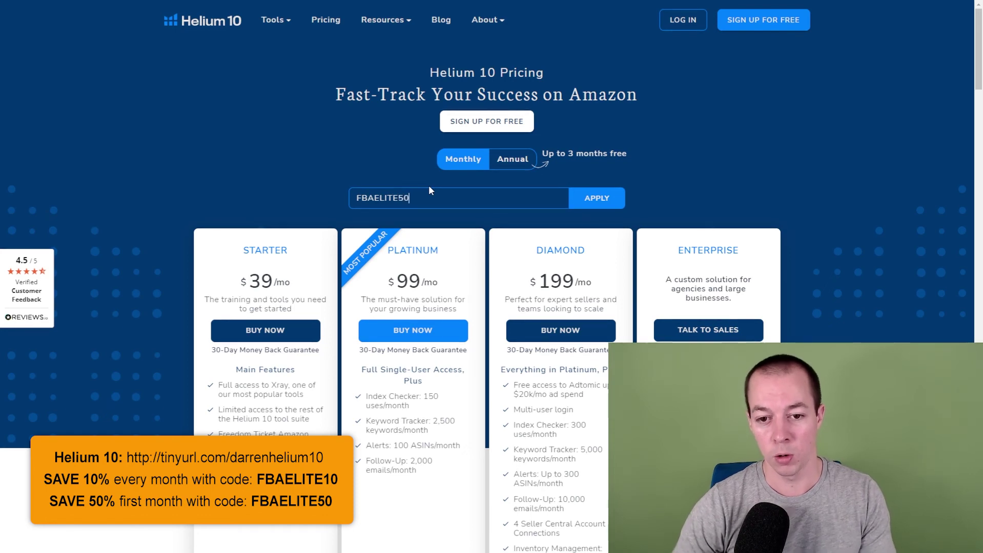
pyautogui.click(591, 202)
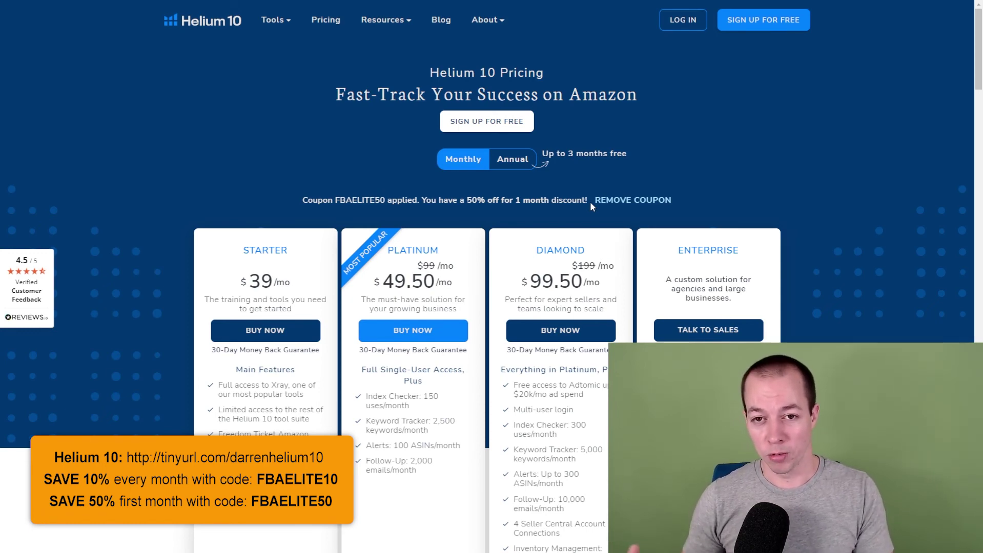
pyautogui.click(511, 161)
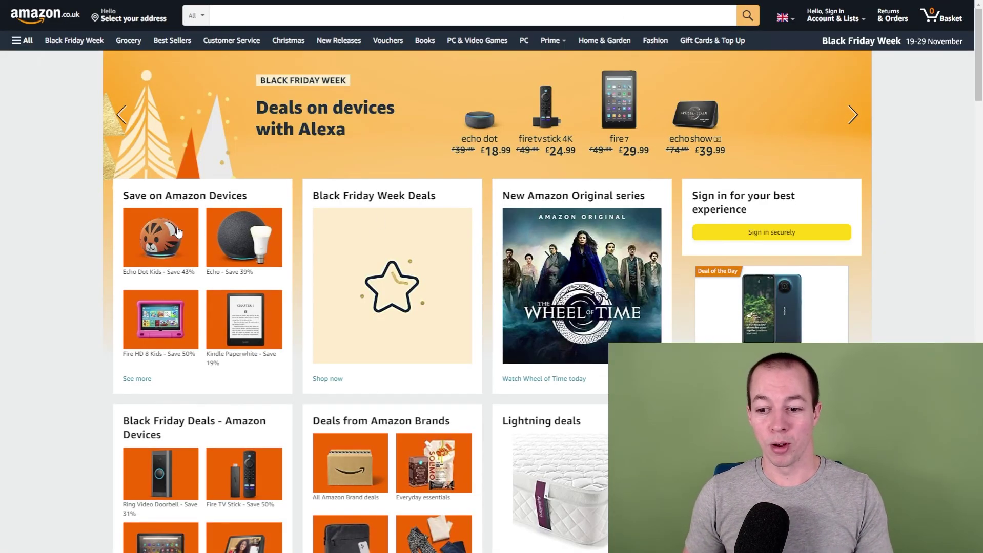
# Step: Search Amazon UK for "chopping board"
pyautogui.click(240, 22)
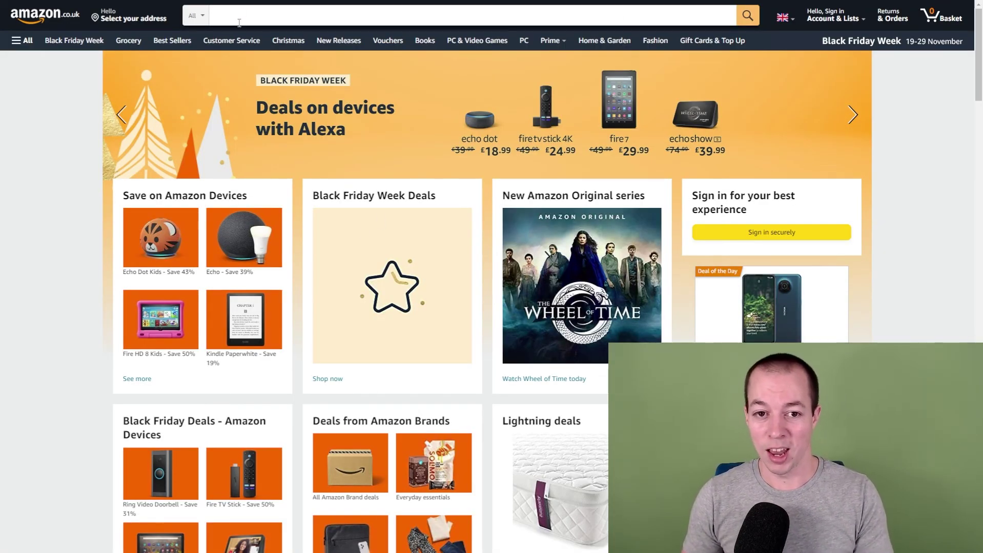
pyautogui.click(341, 22)
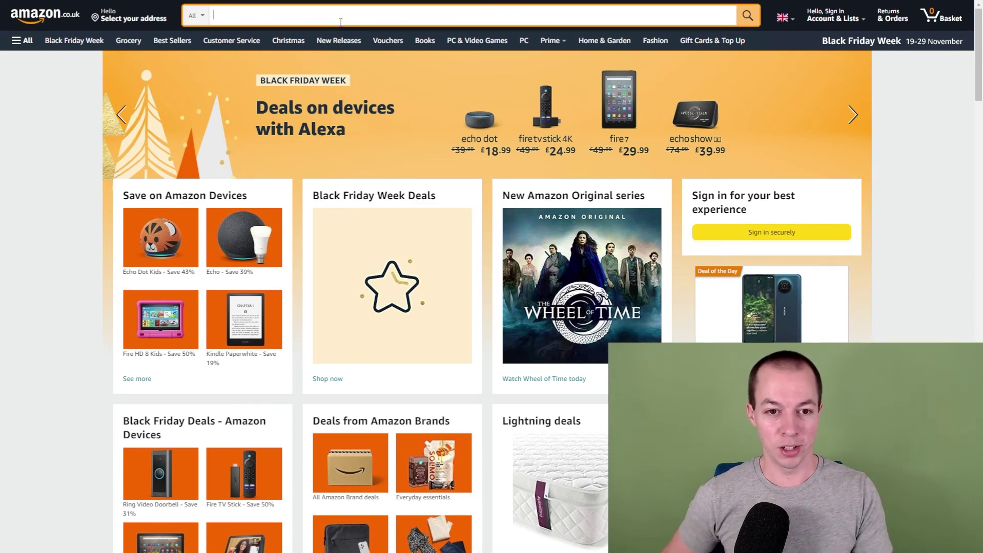
pyautogui.write('chopping board')
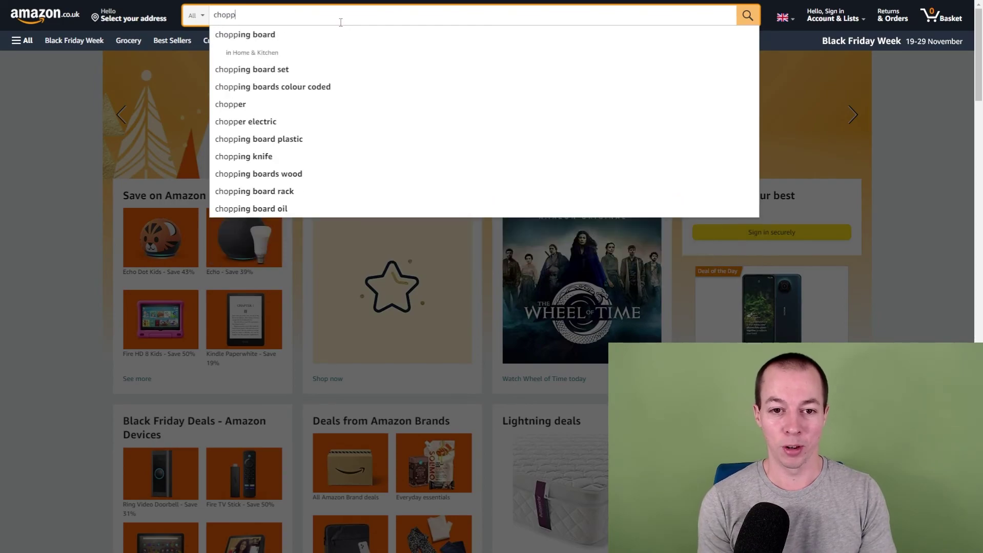
pyautogui.press('Return')
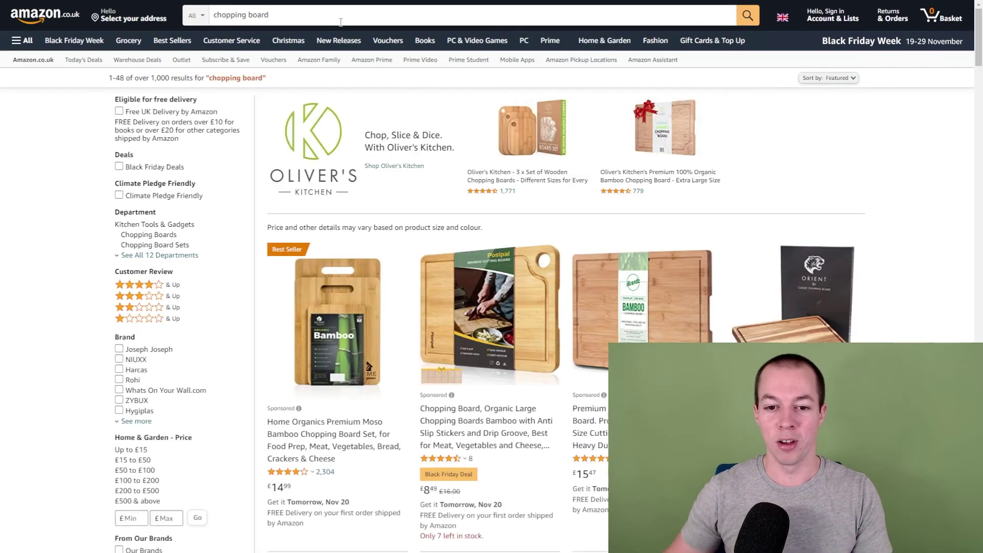
# Step: Look through the chopping board results and open the Oliver's Kitchen set of three wooden chopping boards
pyautogui.scroll(-9, 612, 310)
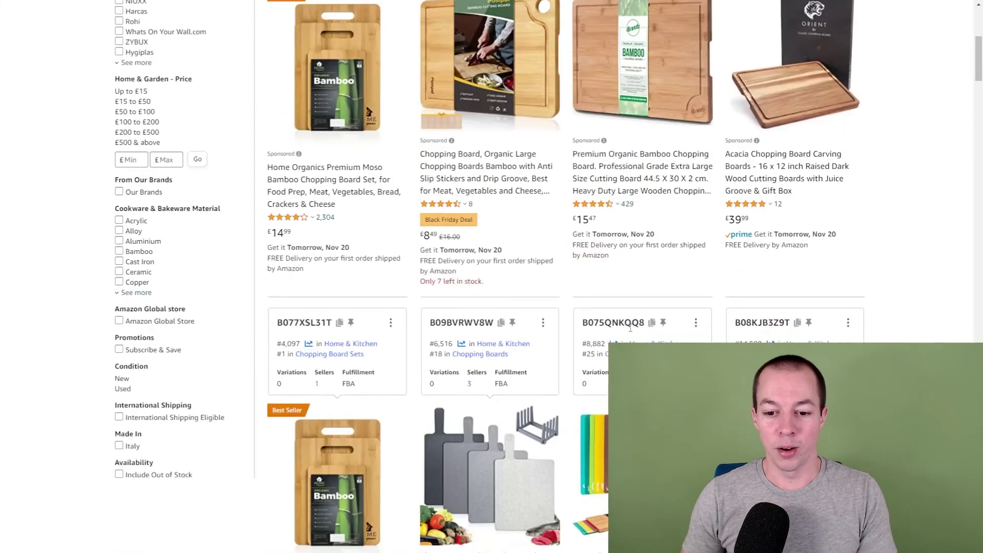
pyautogui.scroll(-3, 612, 310)
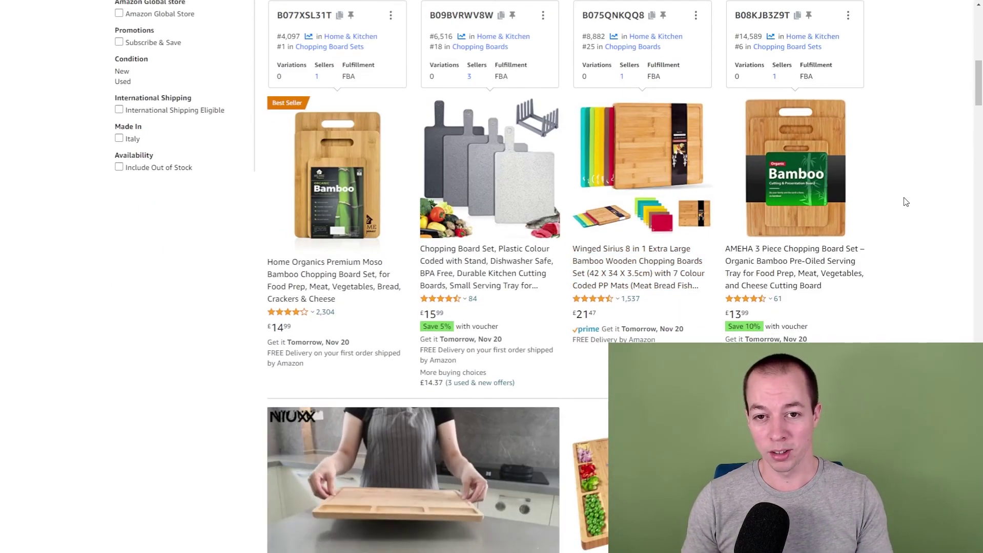
pyautogui.scroll(-5, 904, 202)
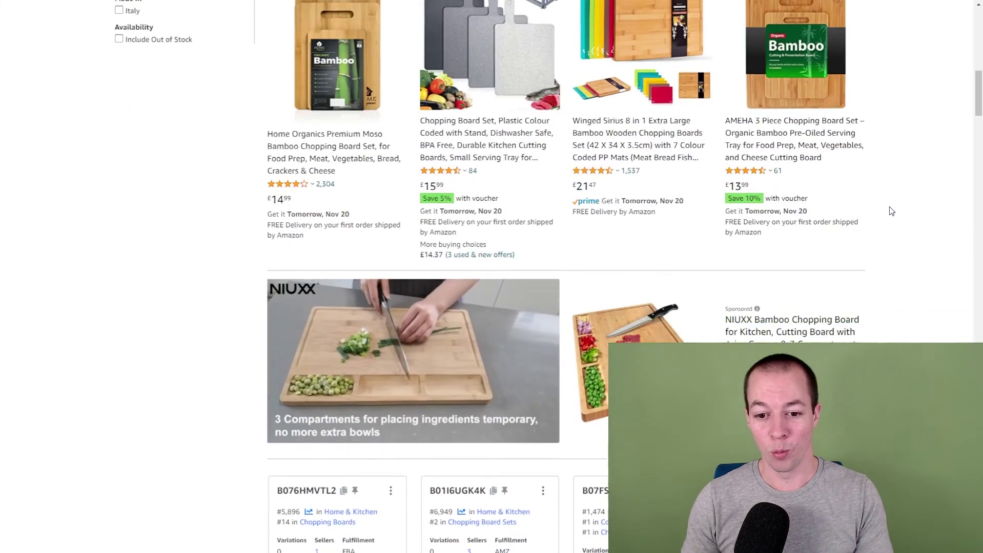
pyautogui.scroll(-3, 899, 202)
pyautogui.scroll(-5, 898, 202)
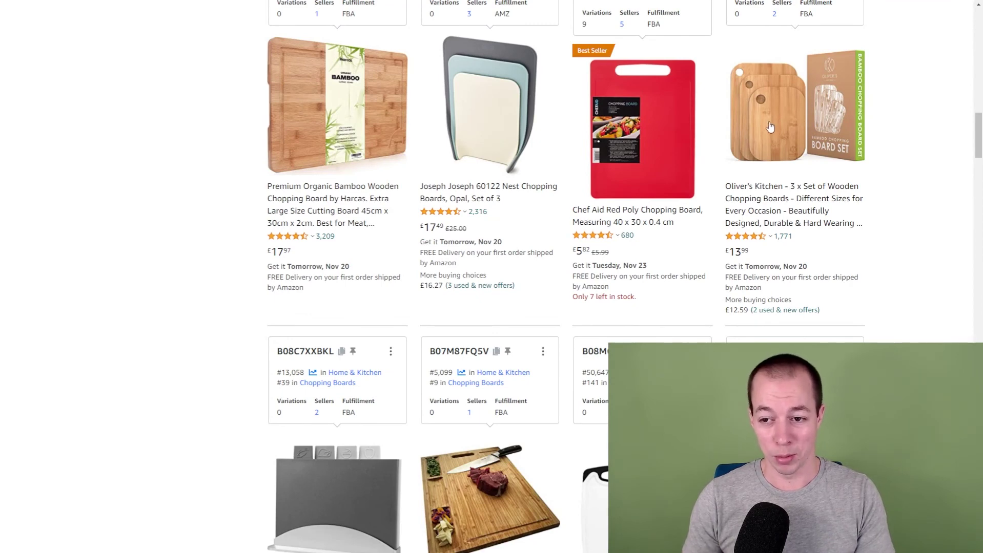
pyautogui.scroll(1, 808, 119)
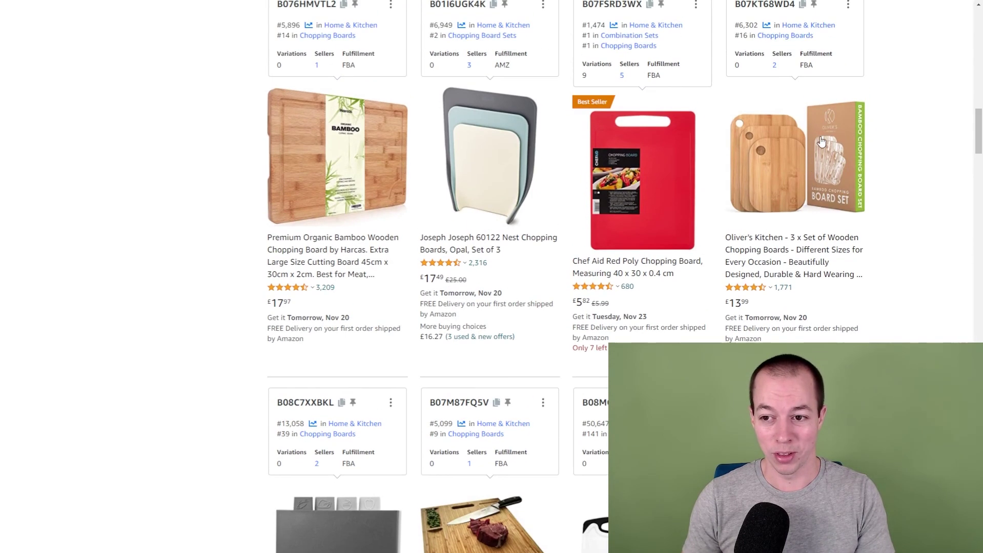
pyautogui.click(781, 175)
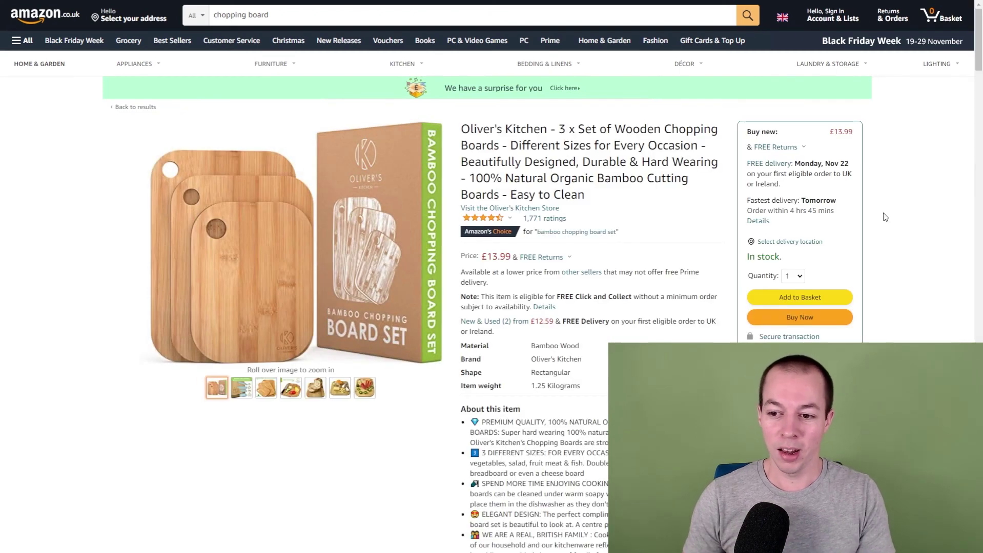